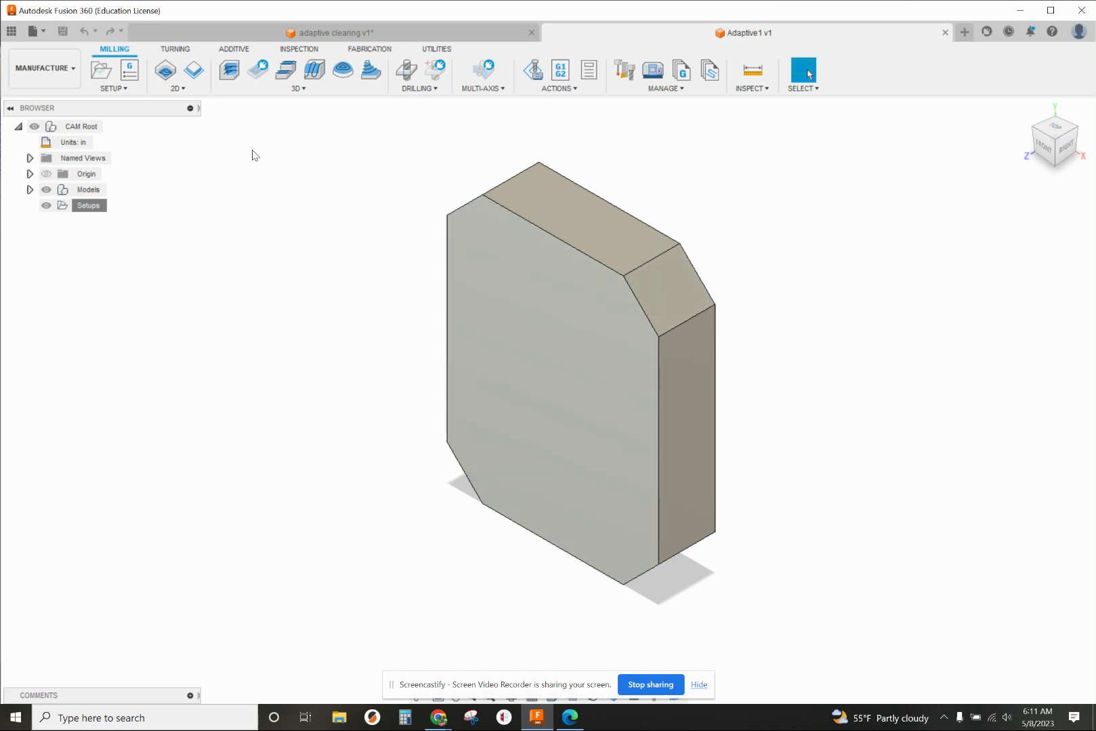
- Create a new machining setup with its work origin on a stock corner Box Point
click(182, 89)
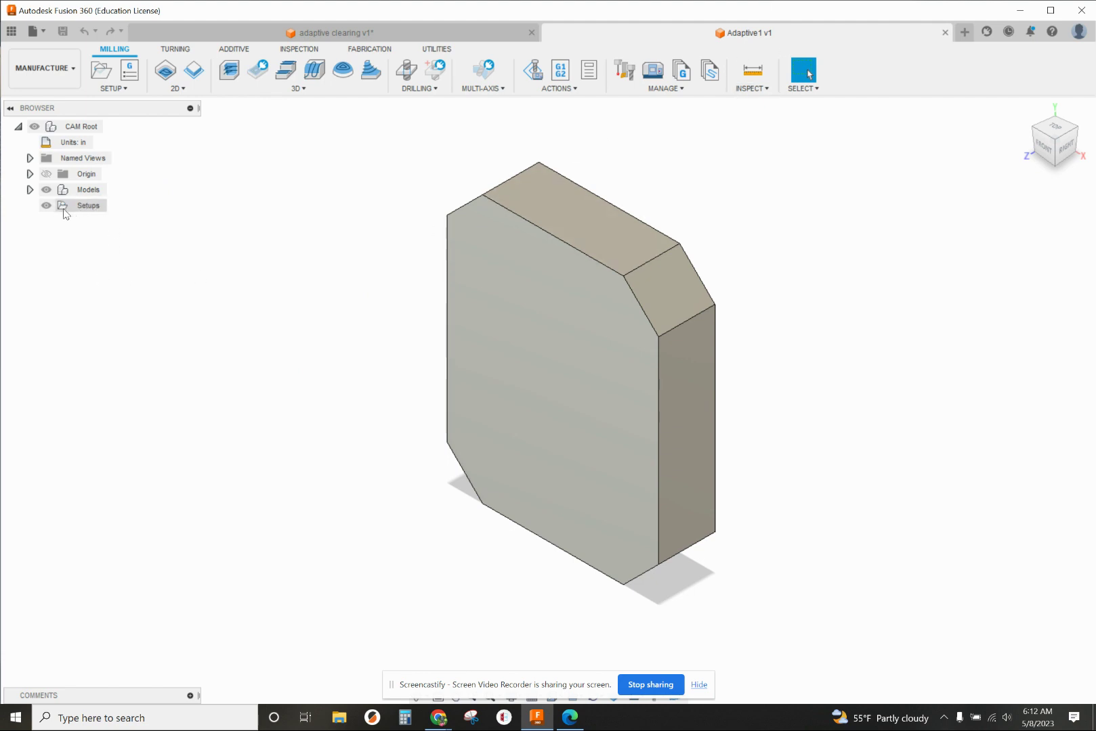
click(64, 211)
right_click(65, 213)
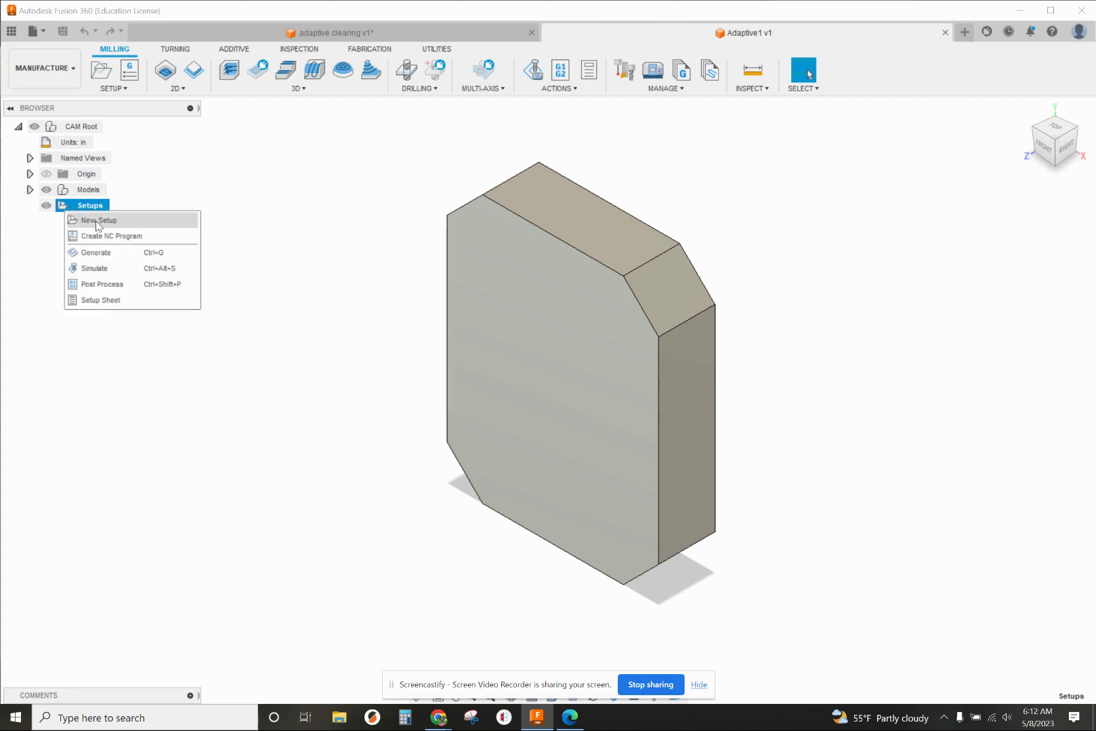
click(98, 221)
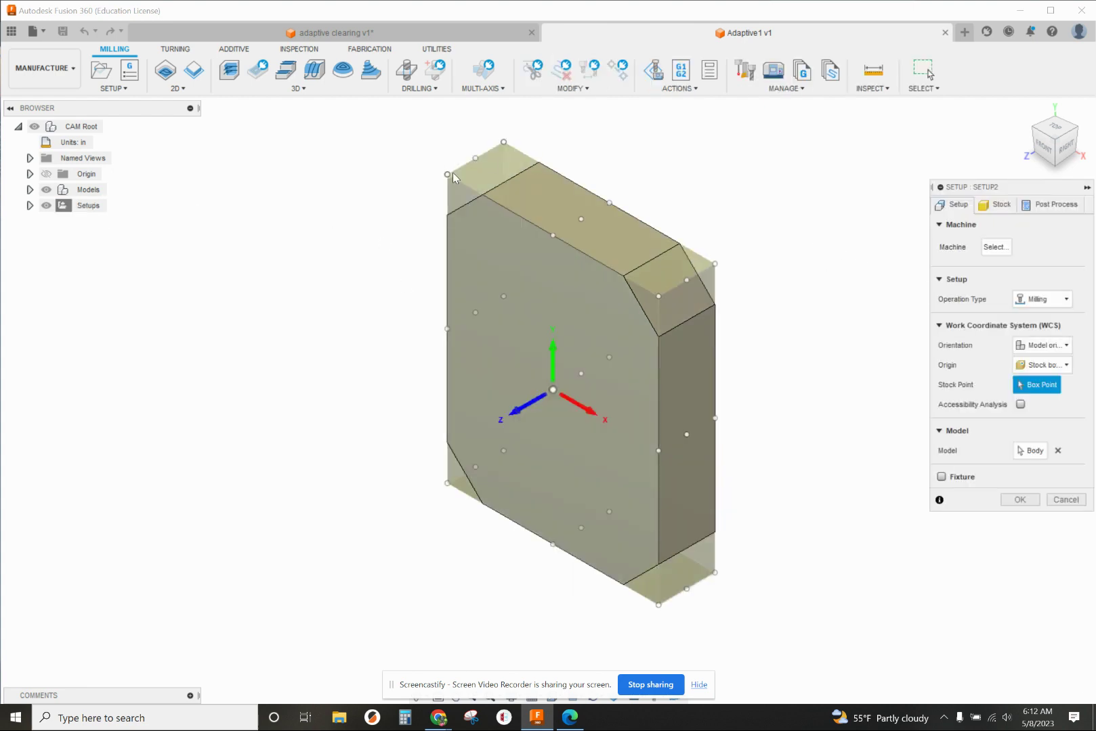
click(661, 297)
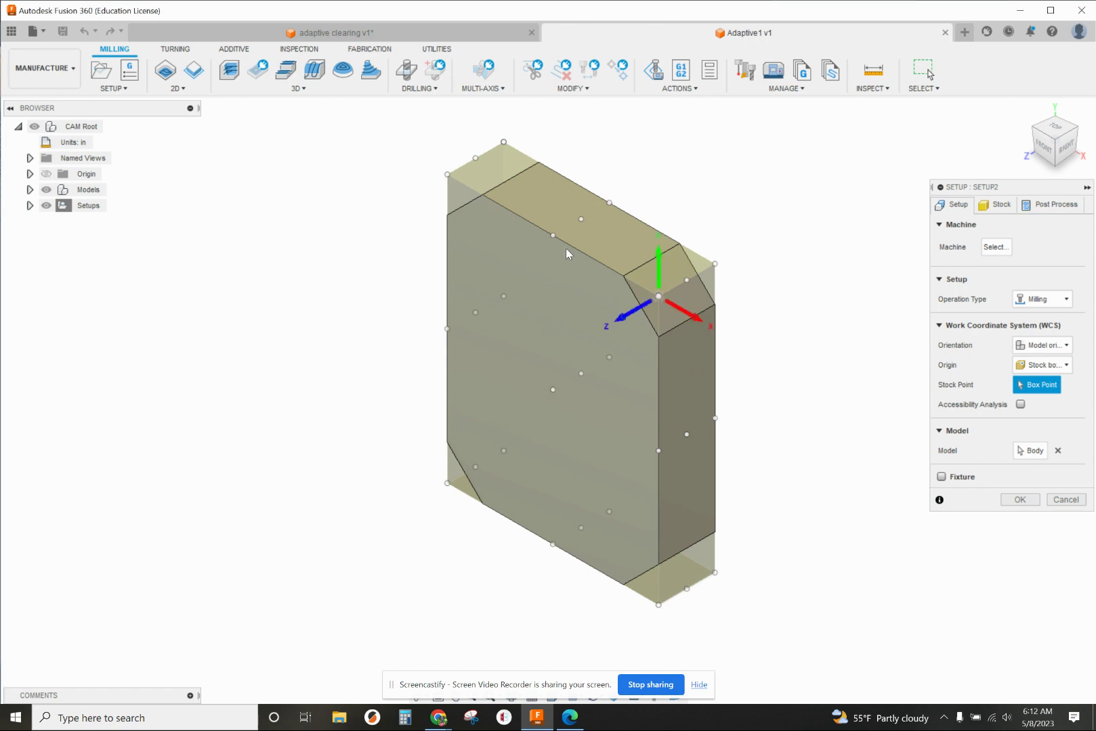
- Make the stock a Fixed size box, 1.625 in wide and 0.75 in high
click(1000, 205)
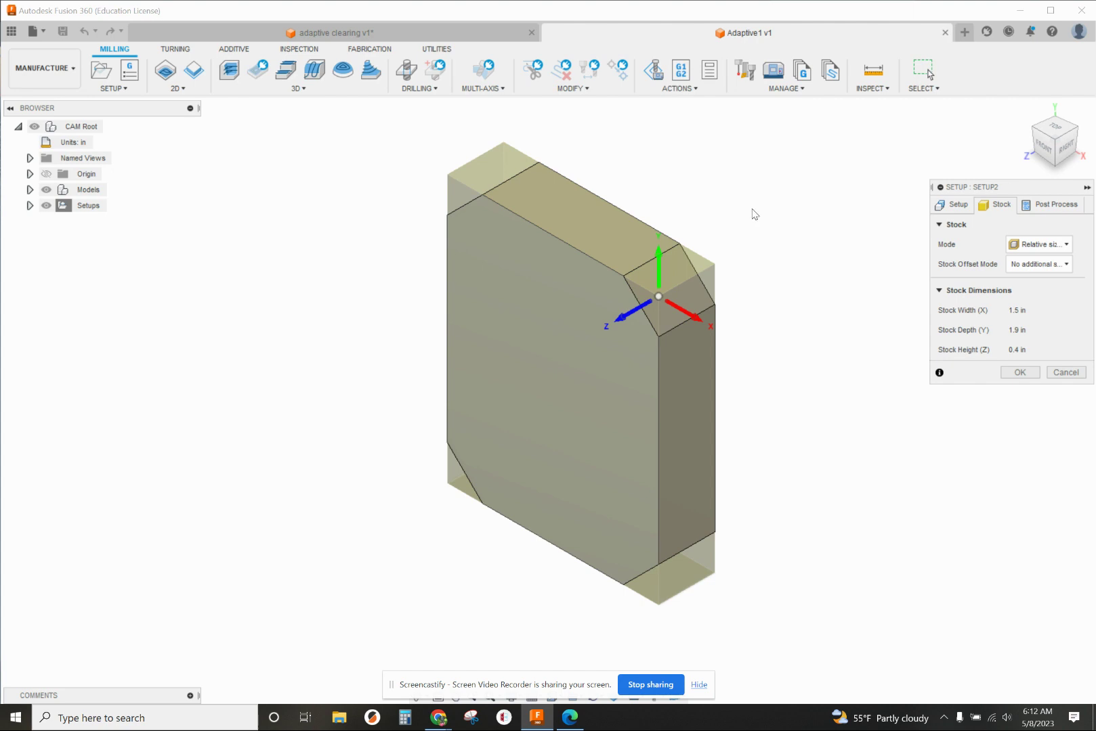
click(1047, 250)
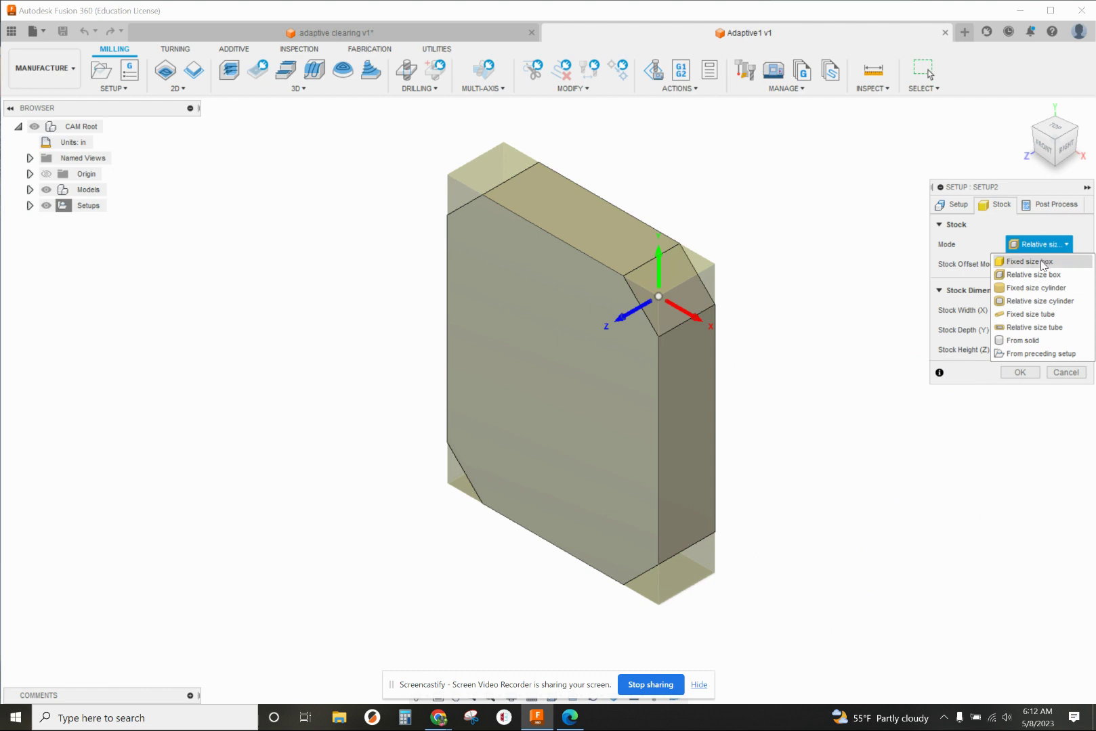
click(1043, 263)
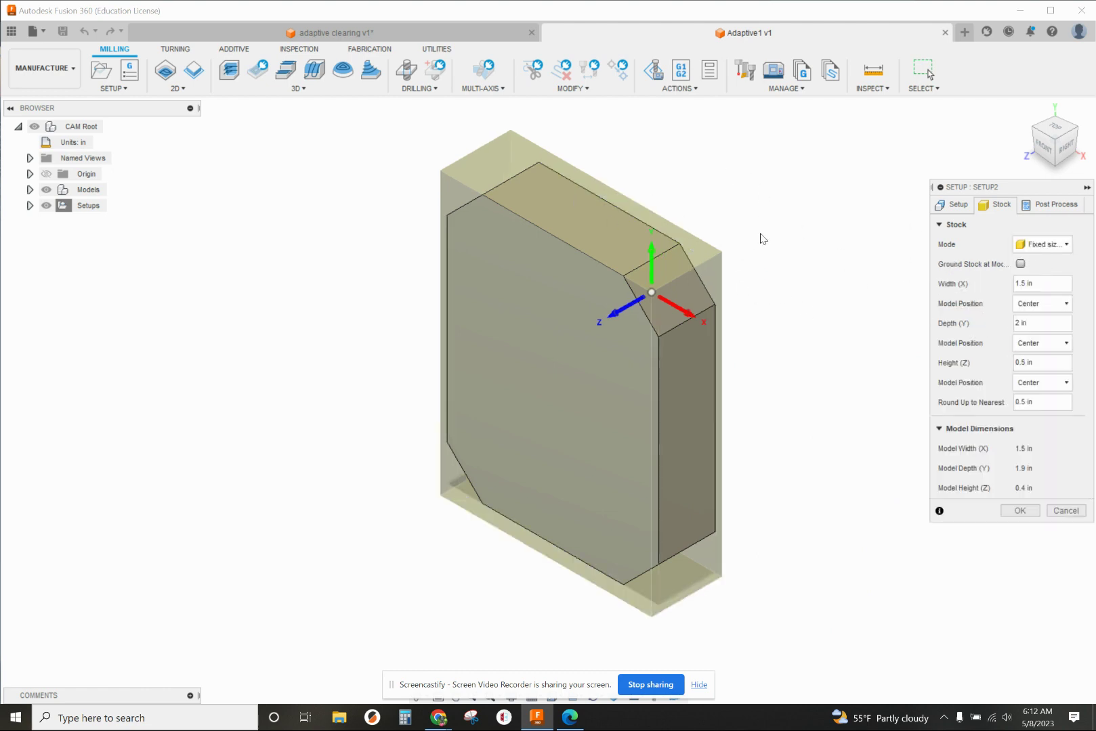
shift+middle_drag(768, 236, 789, 202)
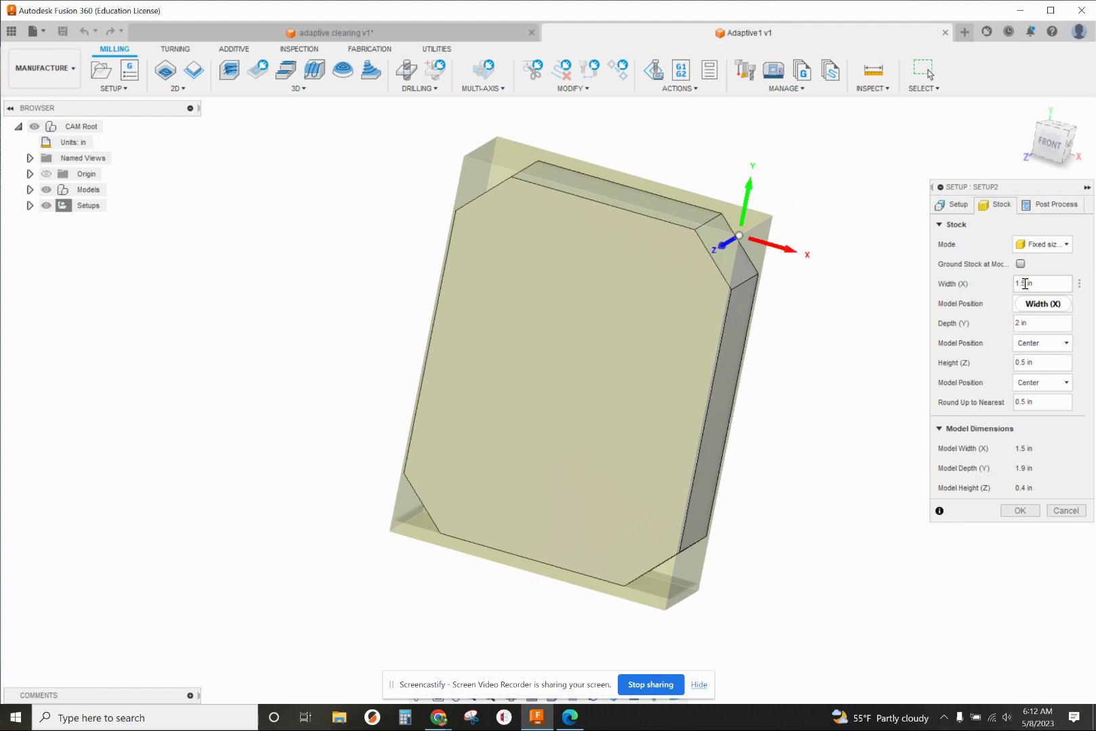
click(1025, 283)
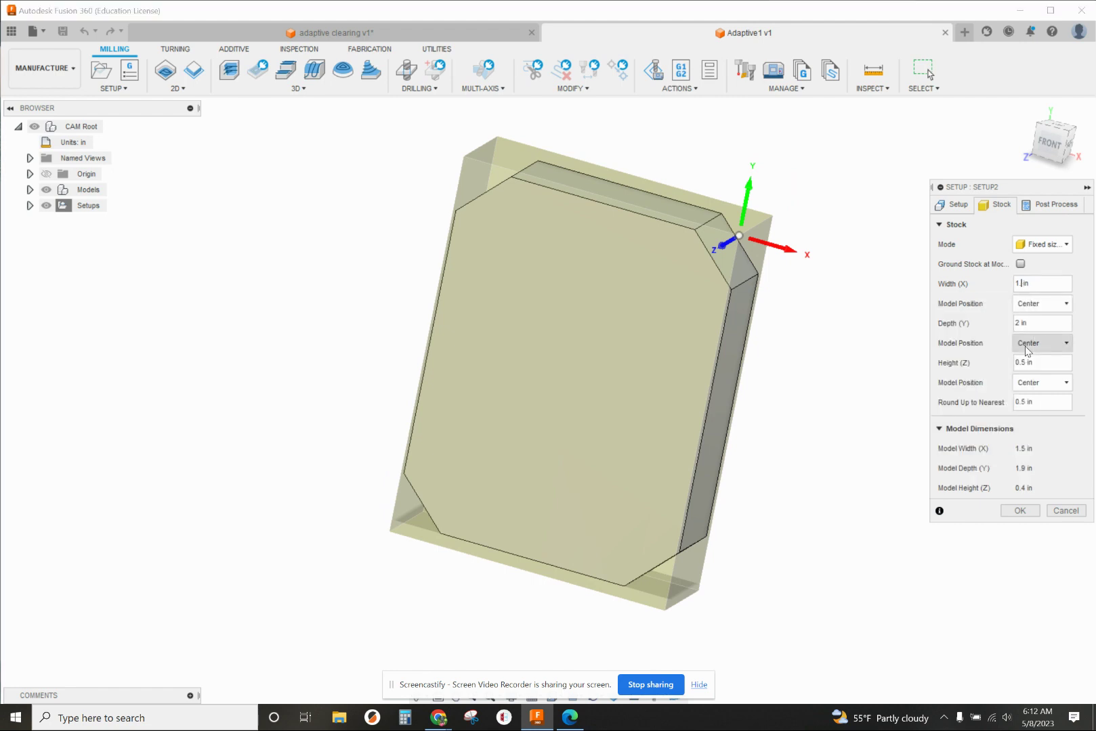
text(5)
key(Return)
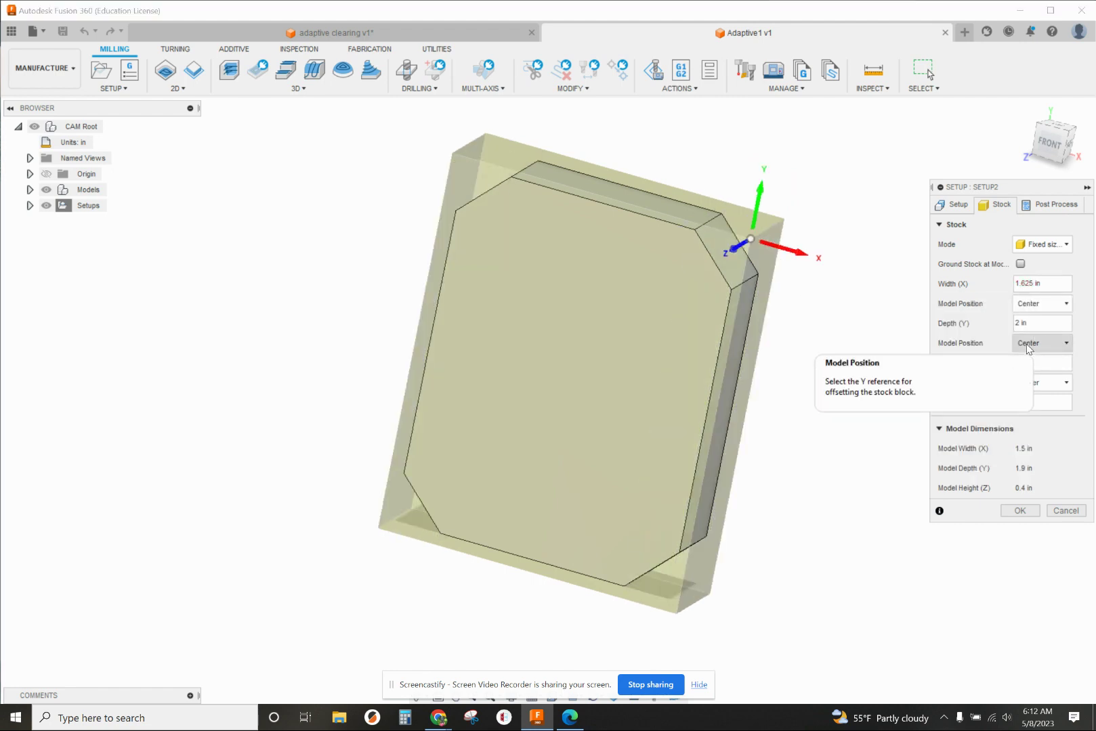
mouse_move(868, 335)
shift+middle_down()
mouse_move(867, 299)
mouse_move(871, 318)
shift+middle_up()
shift+middle_drag(668, 283, 571, 166)
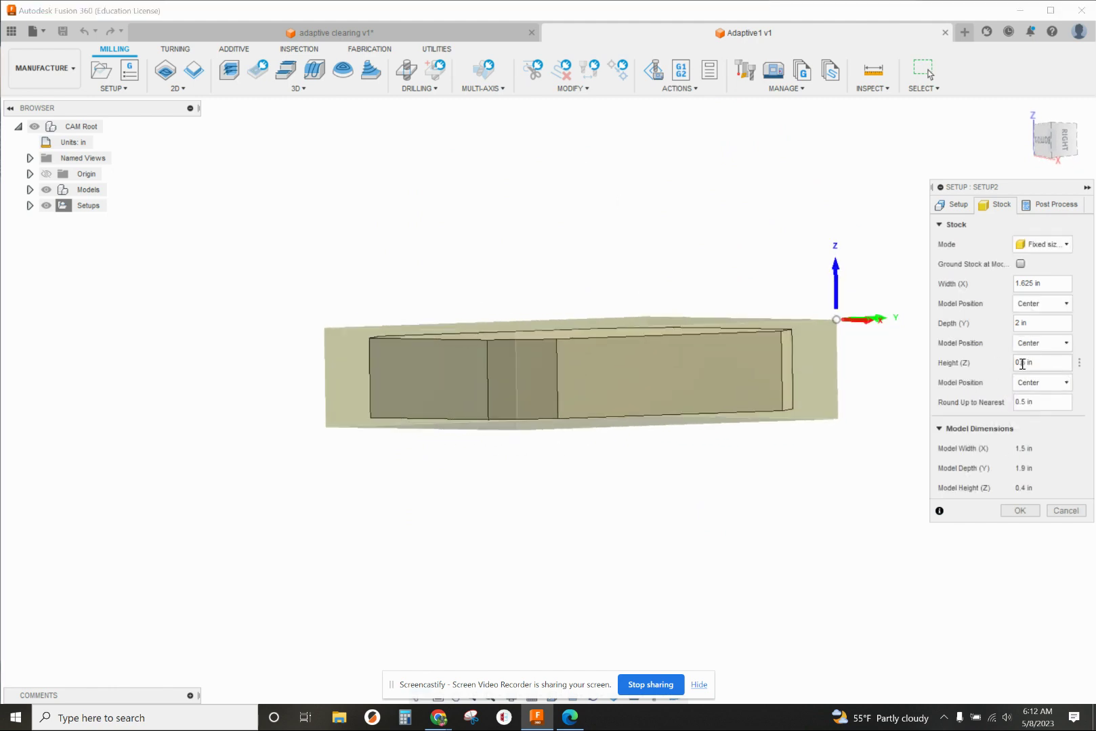
text(7)
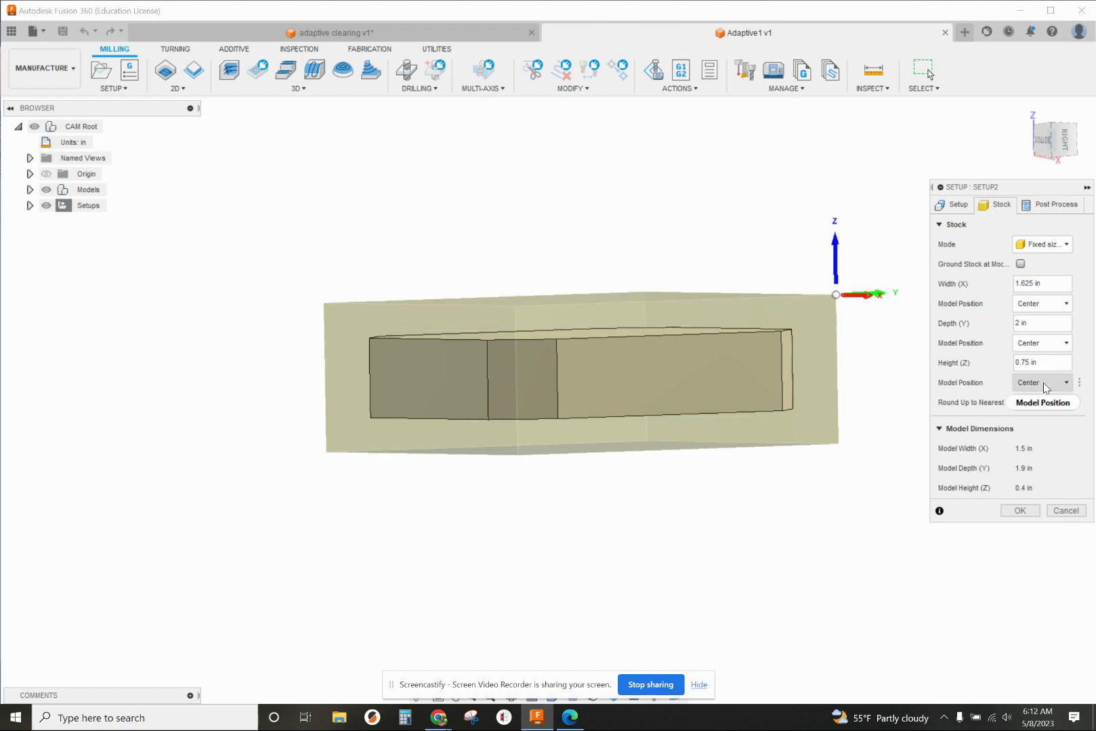
mouse_move(787, 313)
shift+middle_down()
mouse_move(794, 300)
mouse_move(792, 308)
shift+middle_up()
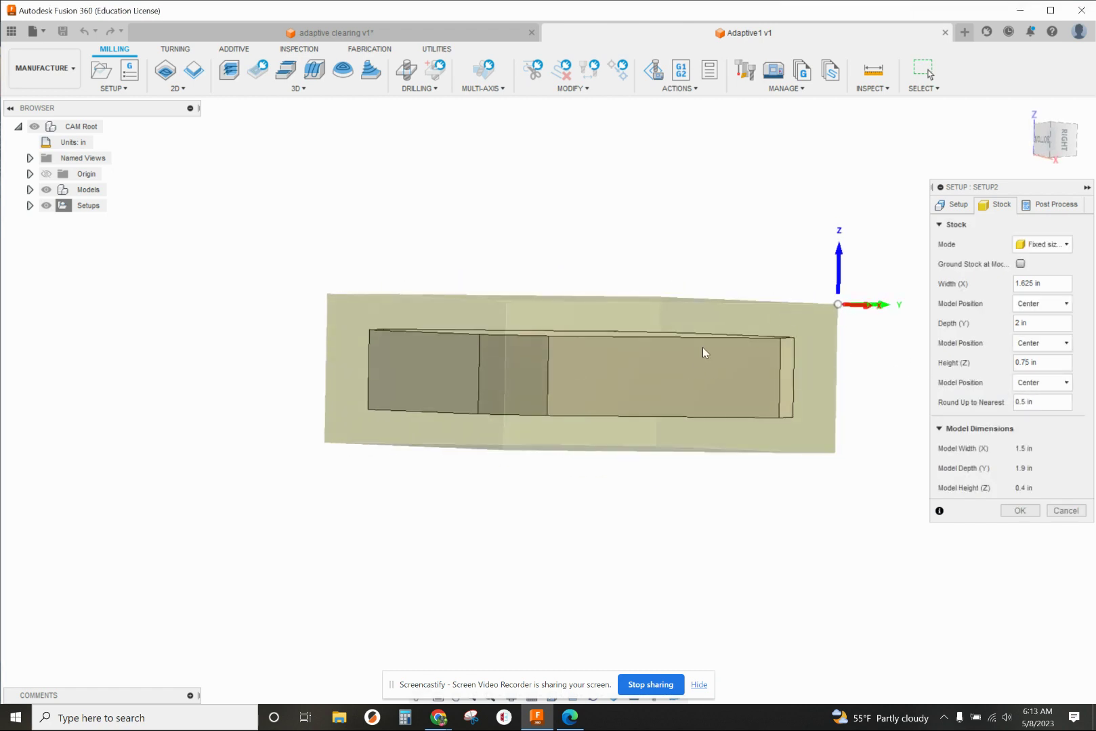
- Set Height Model Position to Offset from top, offset 0.02 in, rounding up to nearest 0.5 in
click(1033, 383)
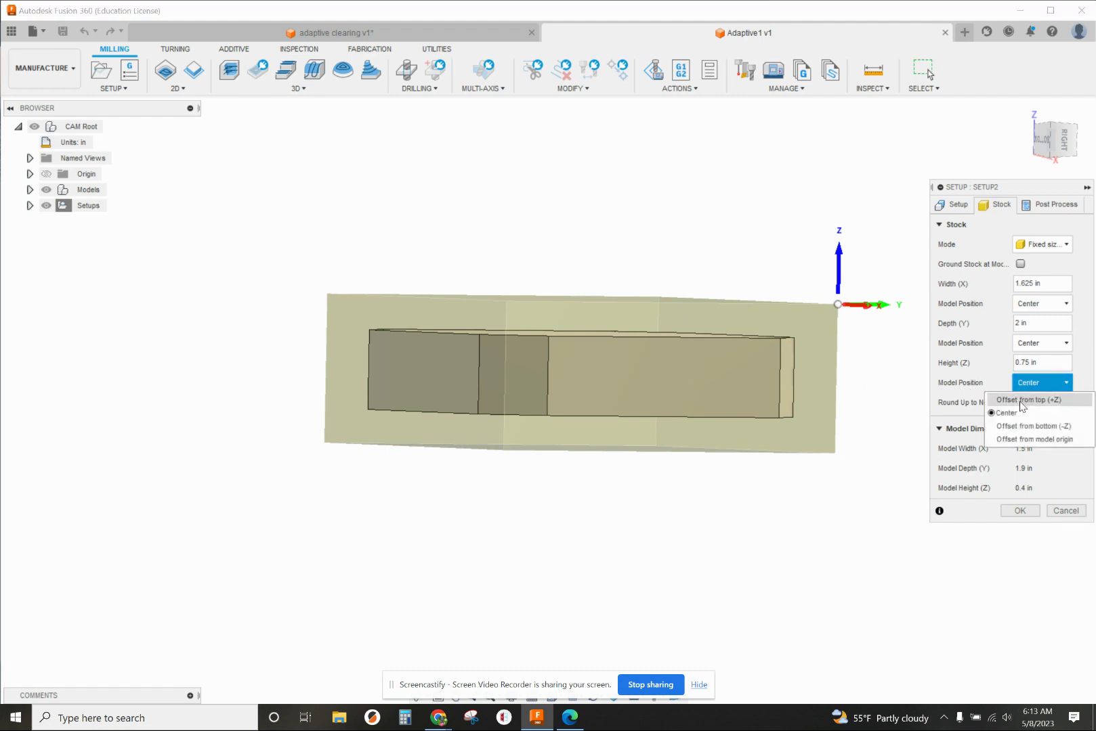
click(1023, 401)
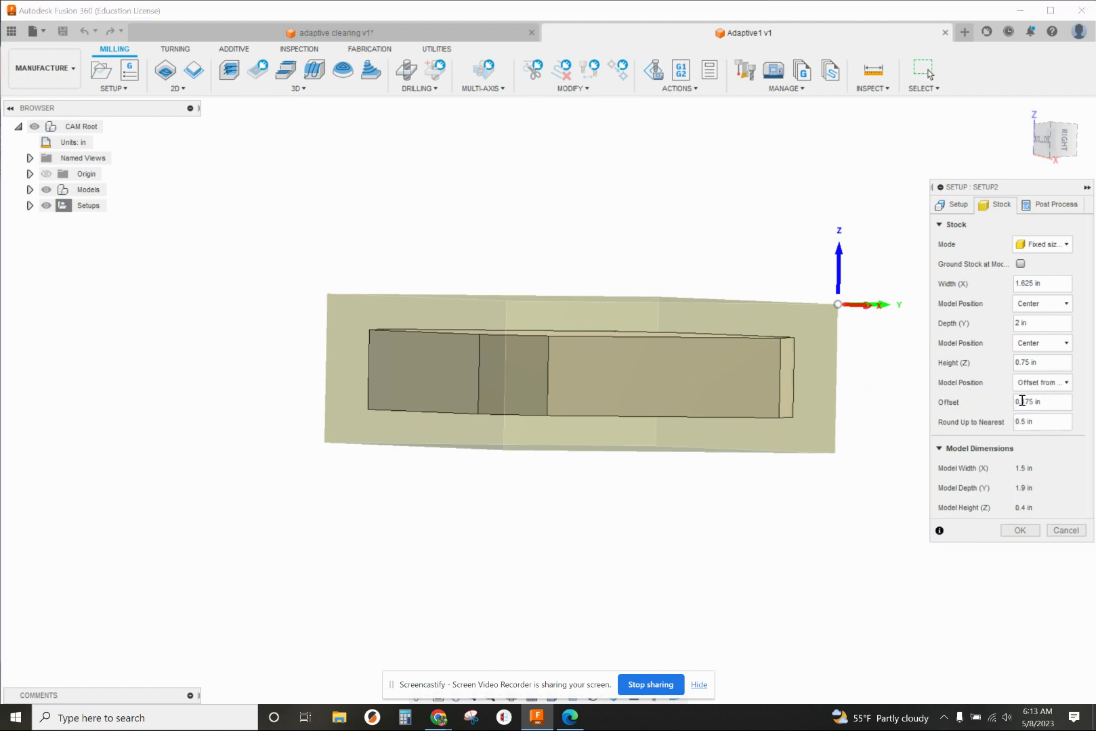
click(1022, 401)
text(1)
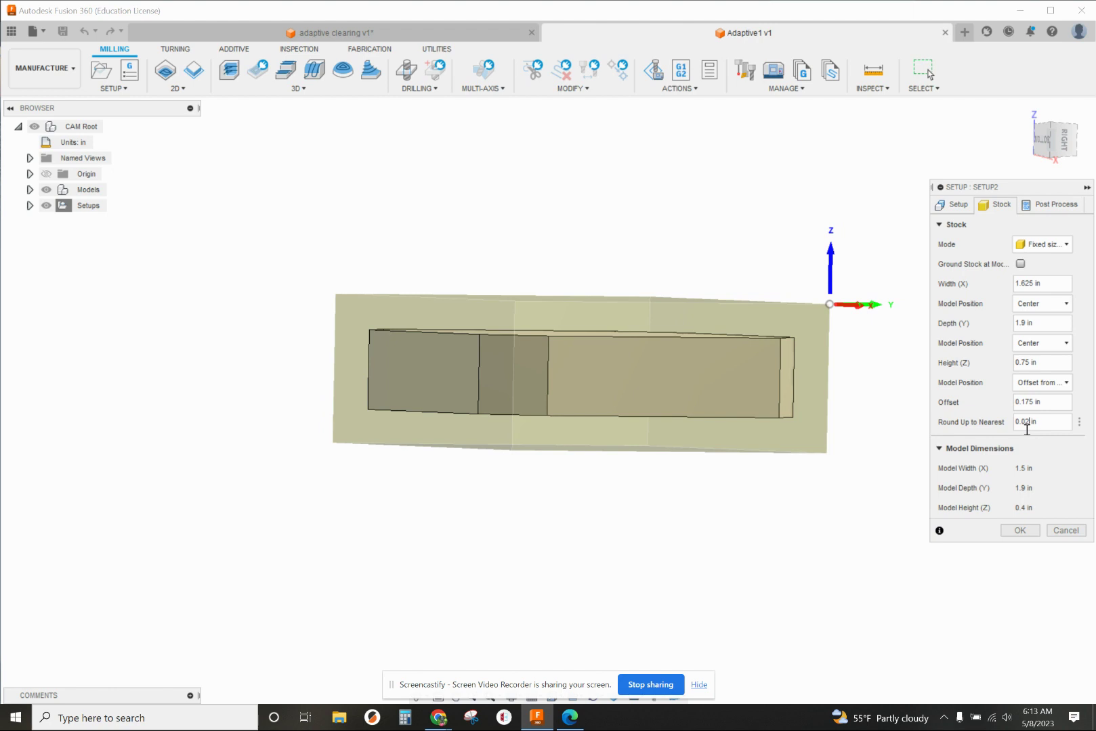
shift+middle_drag(834, 384, 866, 426)
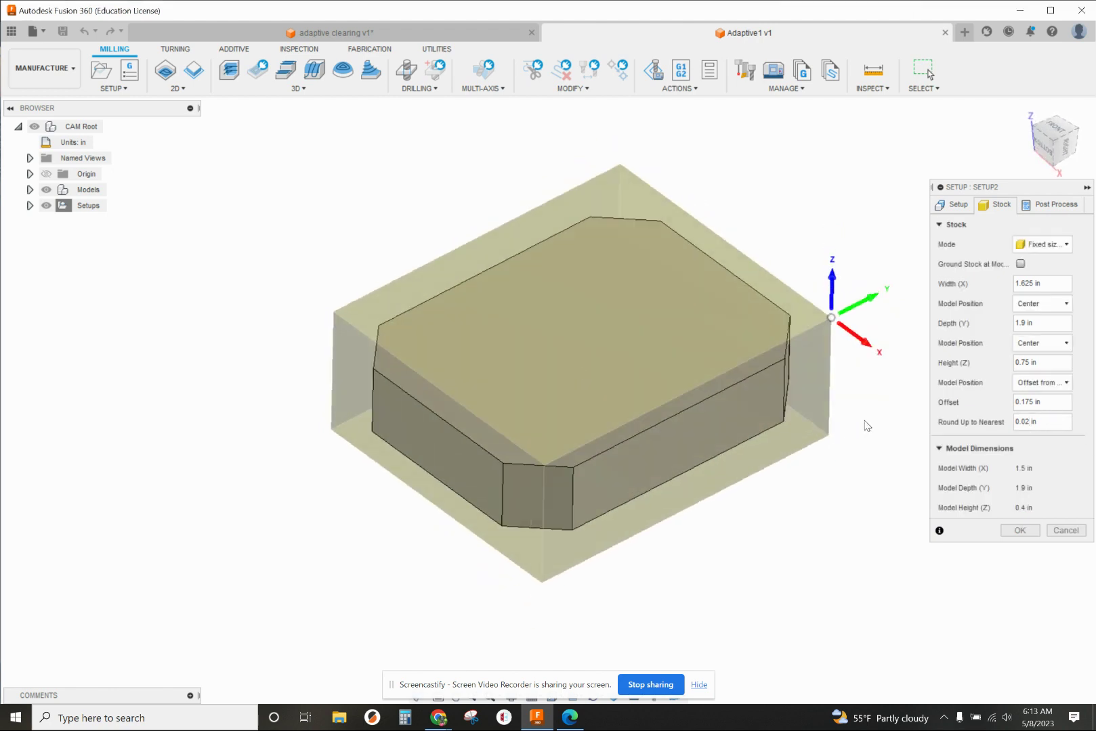
click(1022, 422)
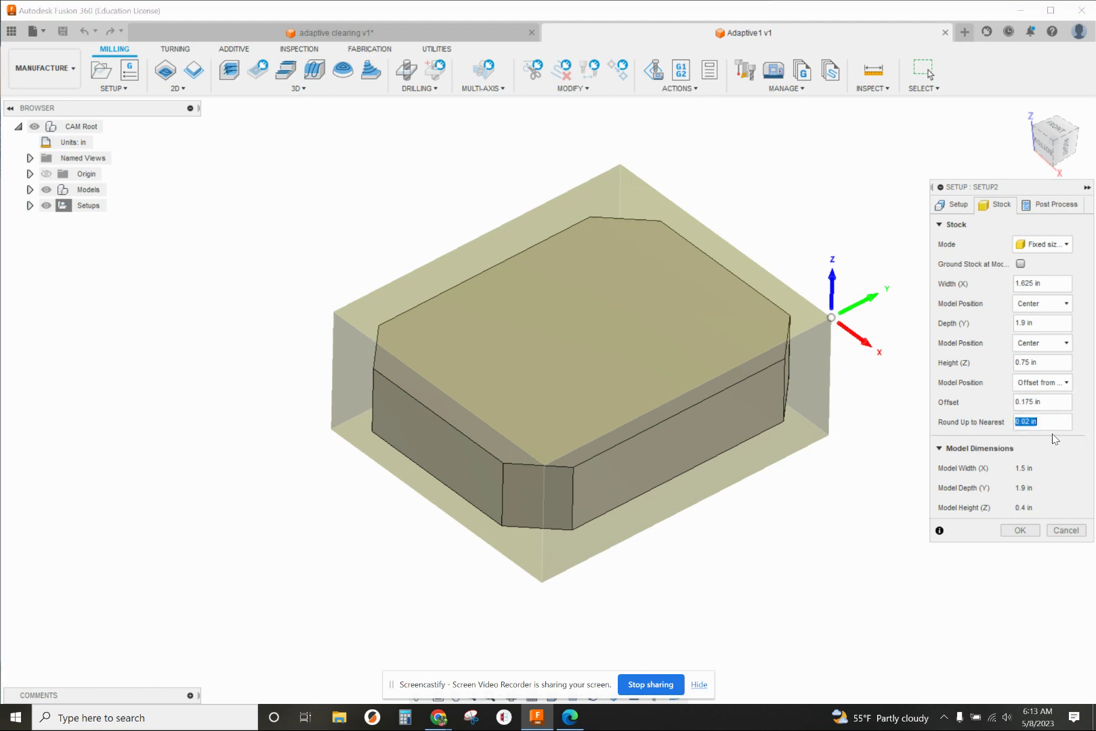
text(.5)
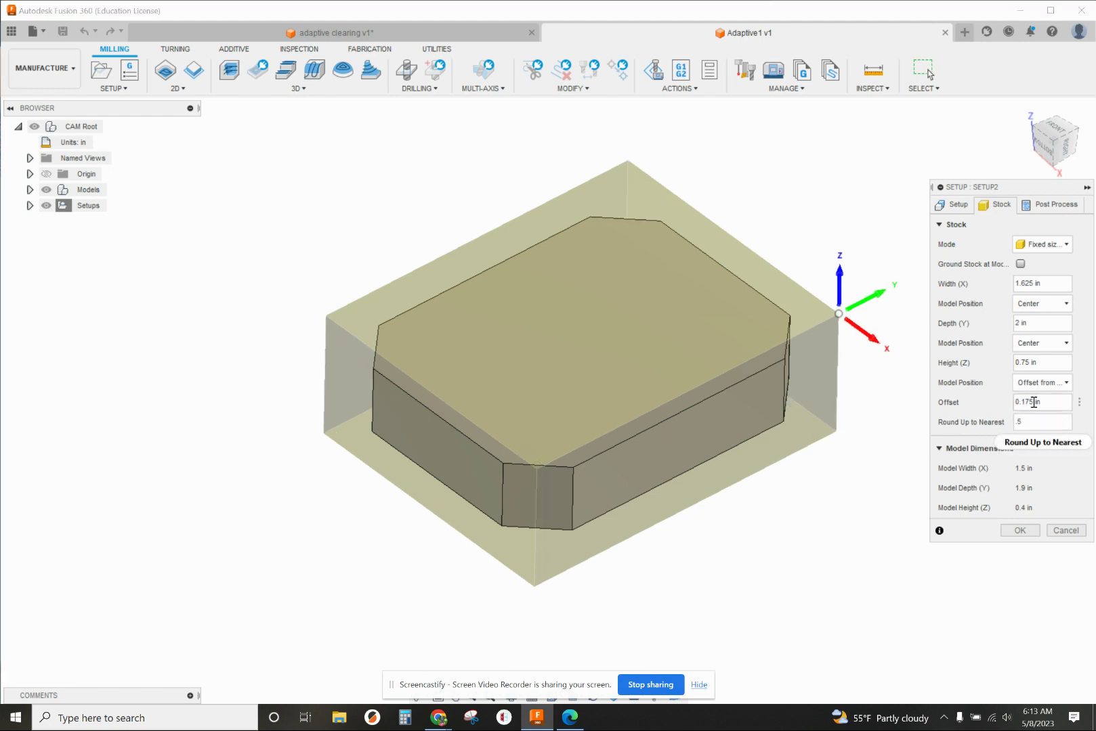
double_click(1033, 402)
text(02)
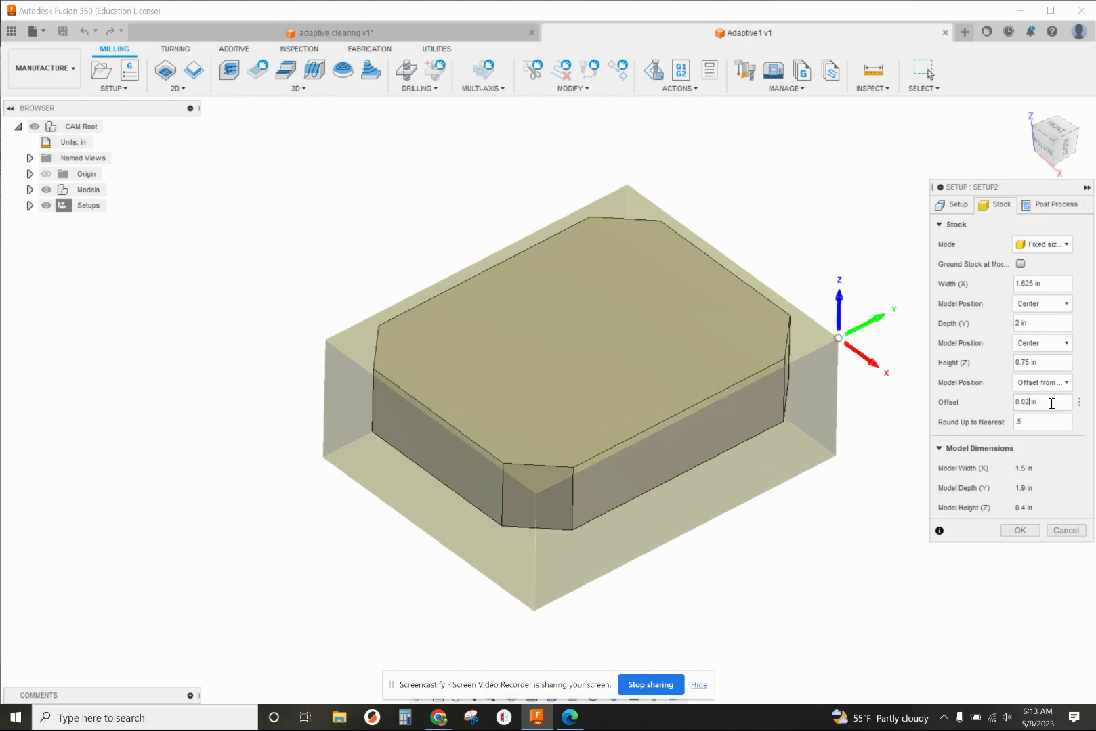
shift+middle_drag(807, 391, 587, 457)
scroll(752, 376, up, 4)
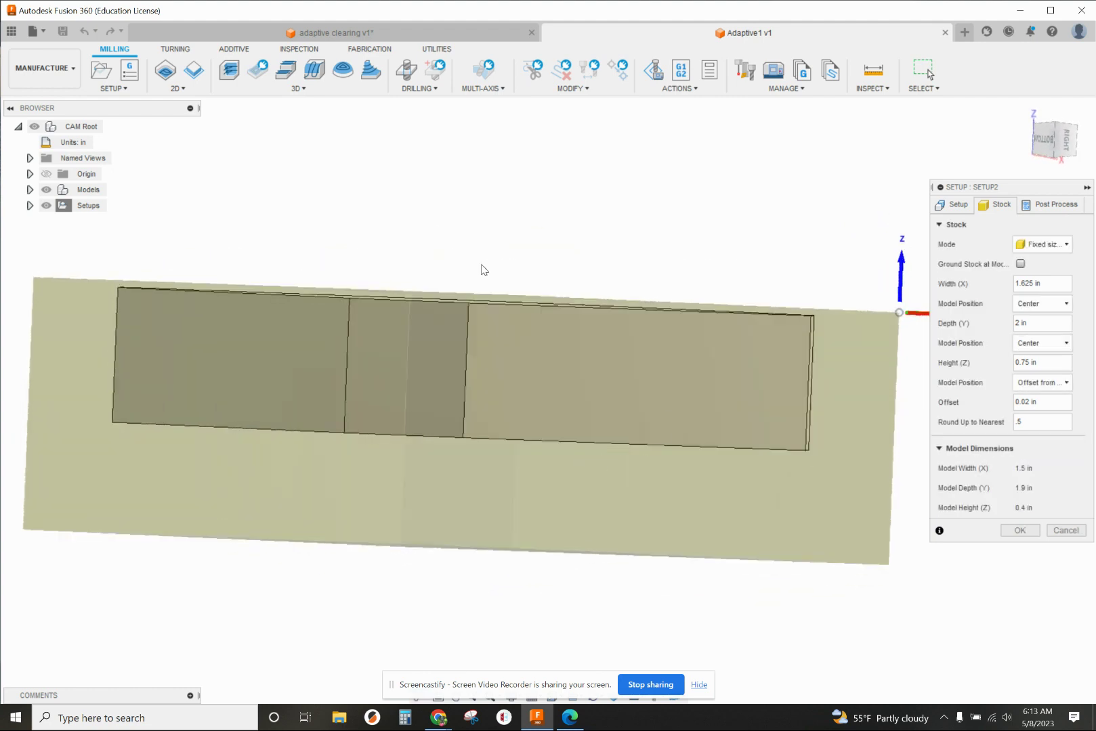
shift+middle_drag(581, 344, 640, 331)
- Set the post-process program number to 25 and confirm the setup, creating Setup2
click(1031, 212)
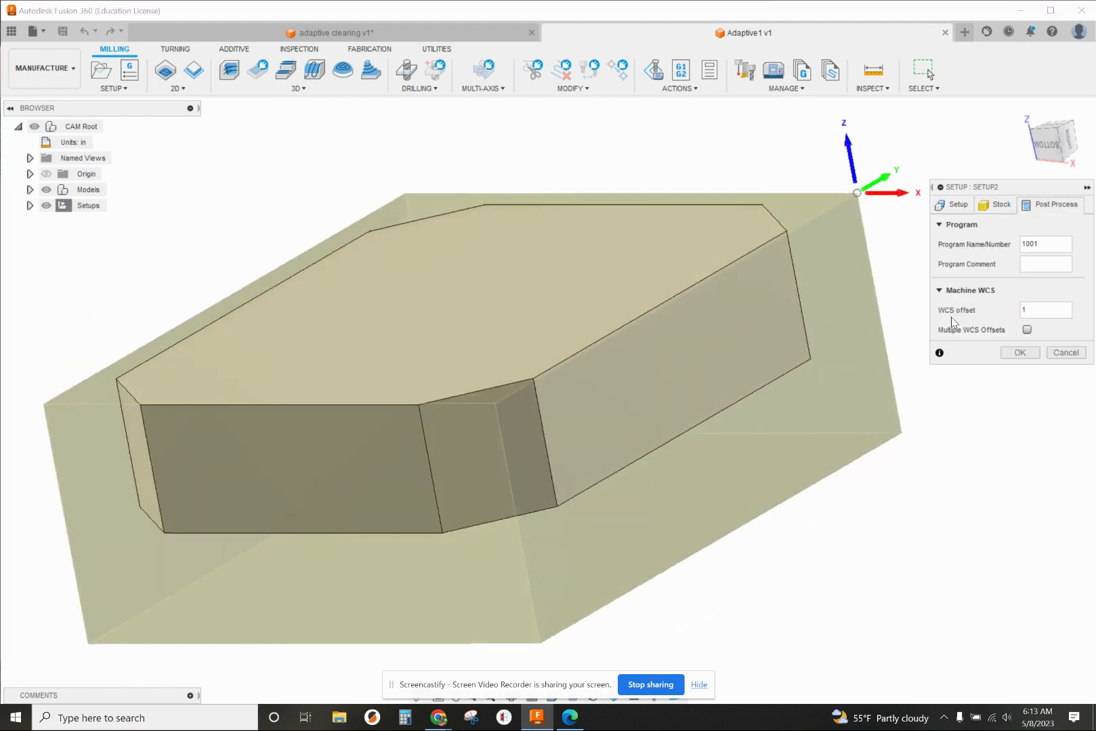
double_click(1041, 245)
text(25889)
click(1020, 352)
shift+middle_drag(1005, 351, 951, 389)
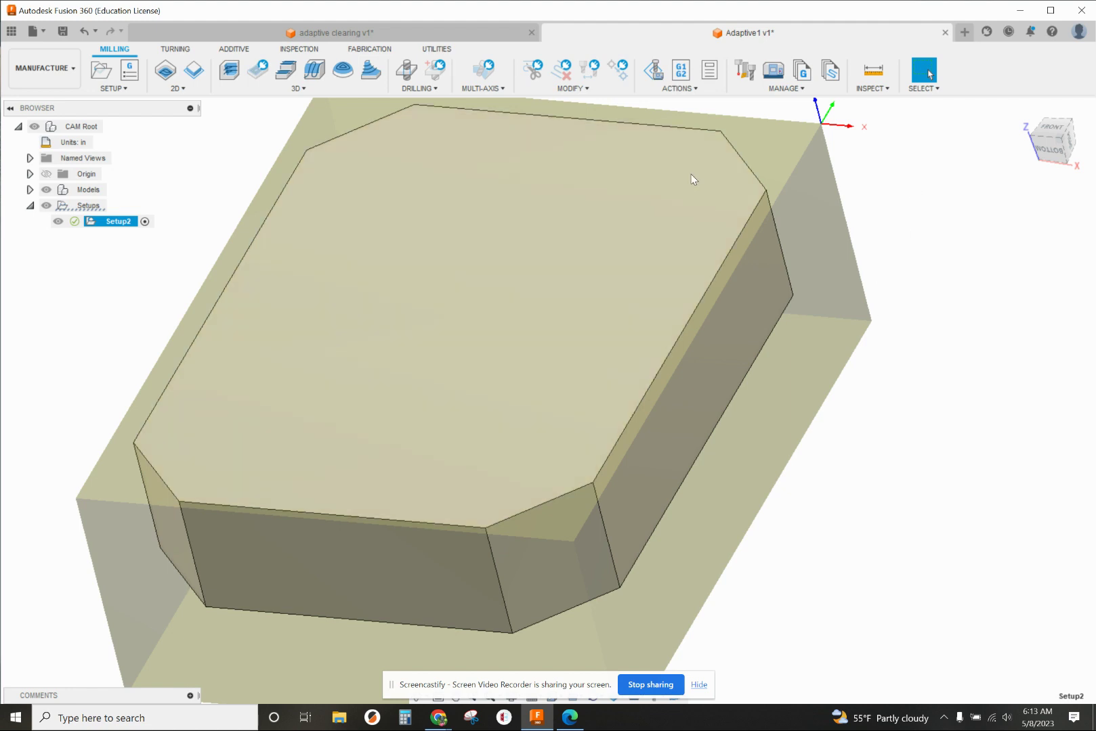
scroll(768, 389, down, 3)
mouse_move(768, 388)
shift+middle_down()
mouse_move(763, 330)
mouse_move(753, 373)
shift+middle_up()
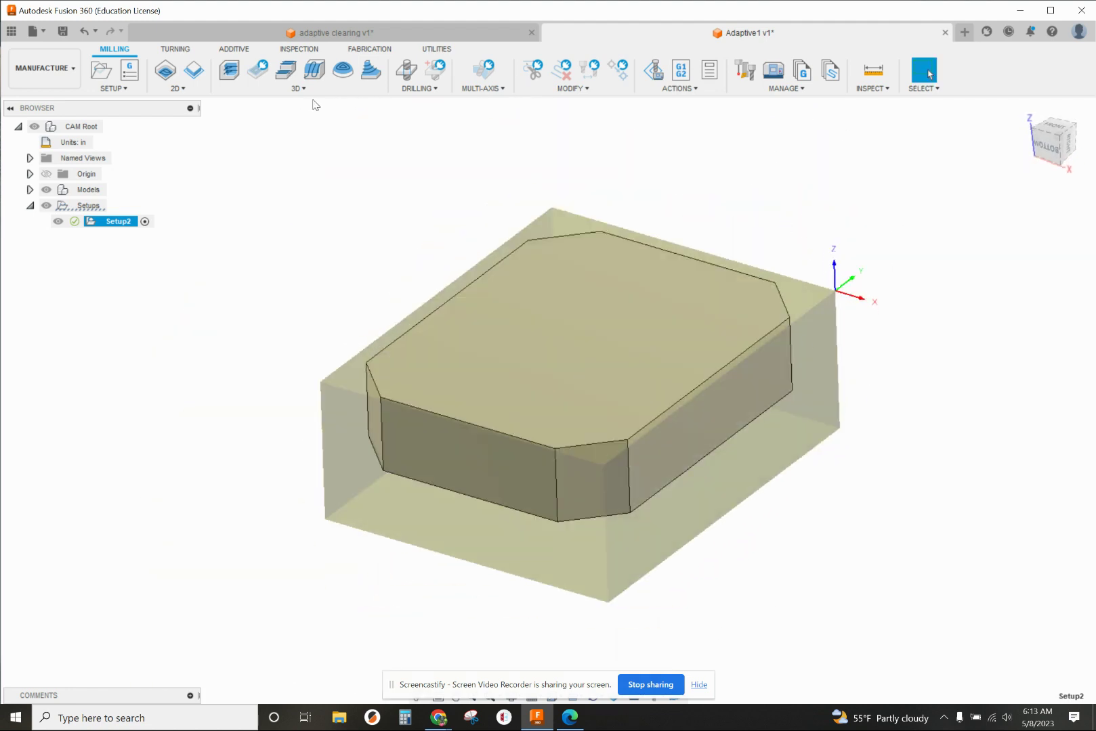
click(187, 92)
- Start a Face operation using the 1/2 in 2-flute flat end mill from the CEW library
click(190, 130)
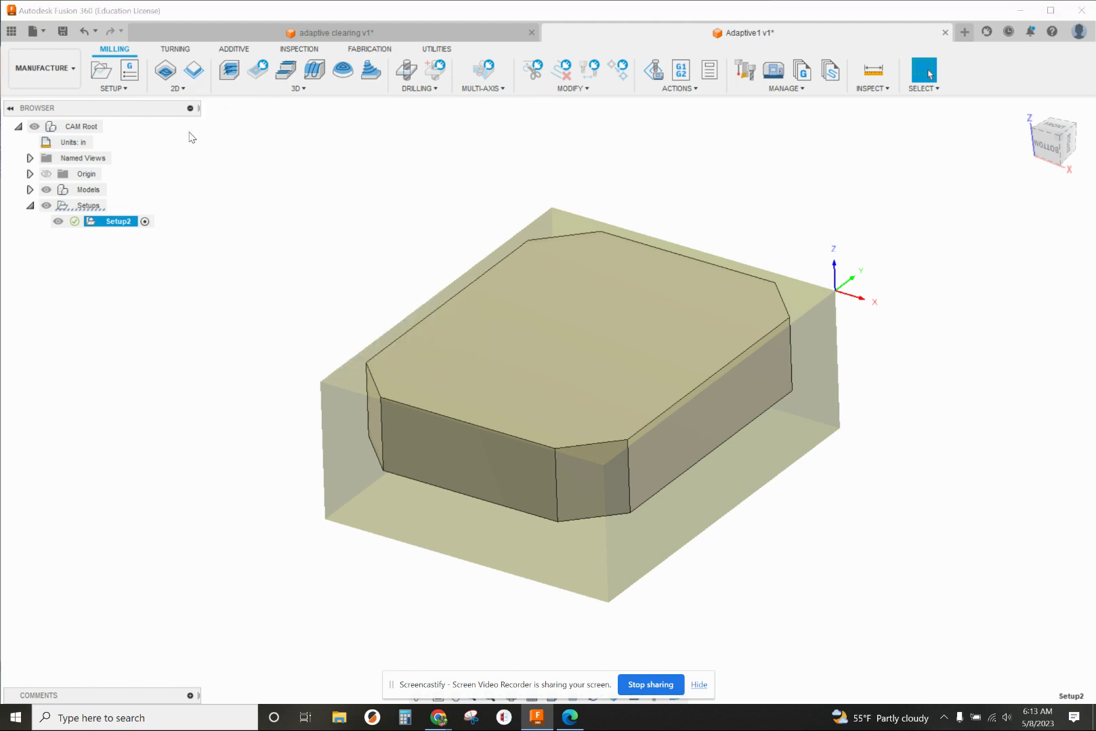
click(1025, 244)
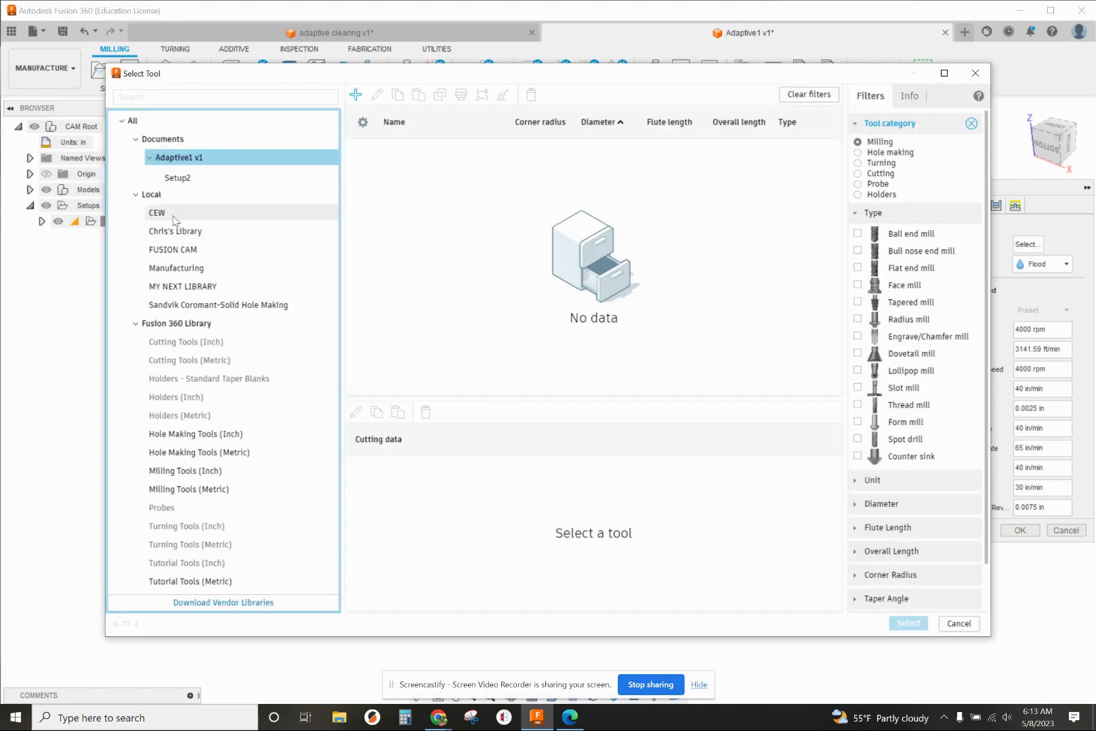
click(163, 213)
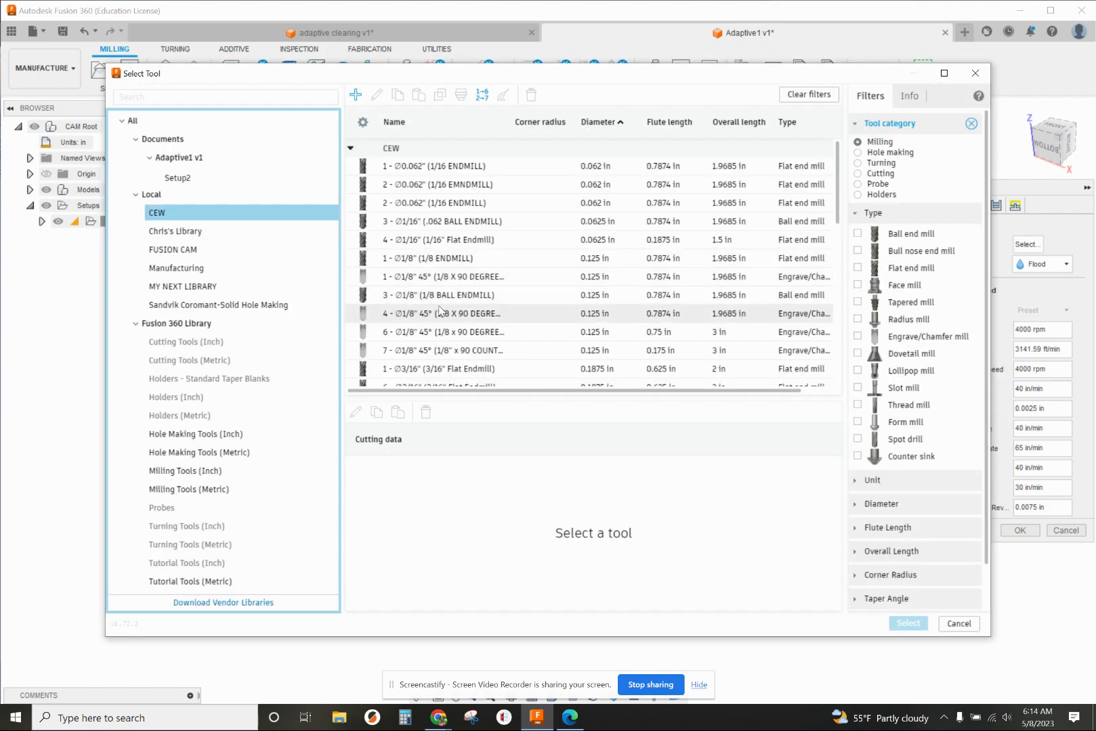
scroll(433, 302, down, 6)
scroll(439, 311, down, 2)
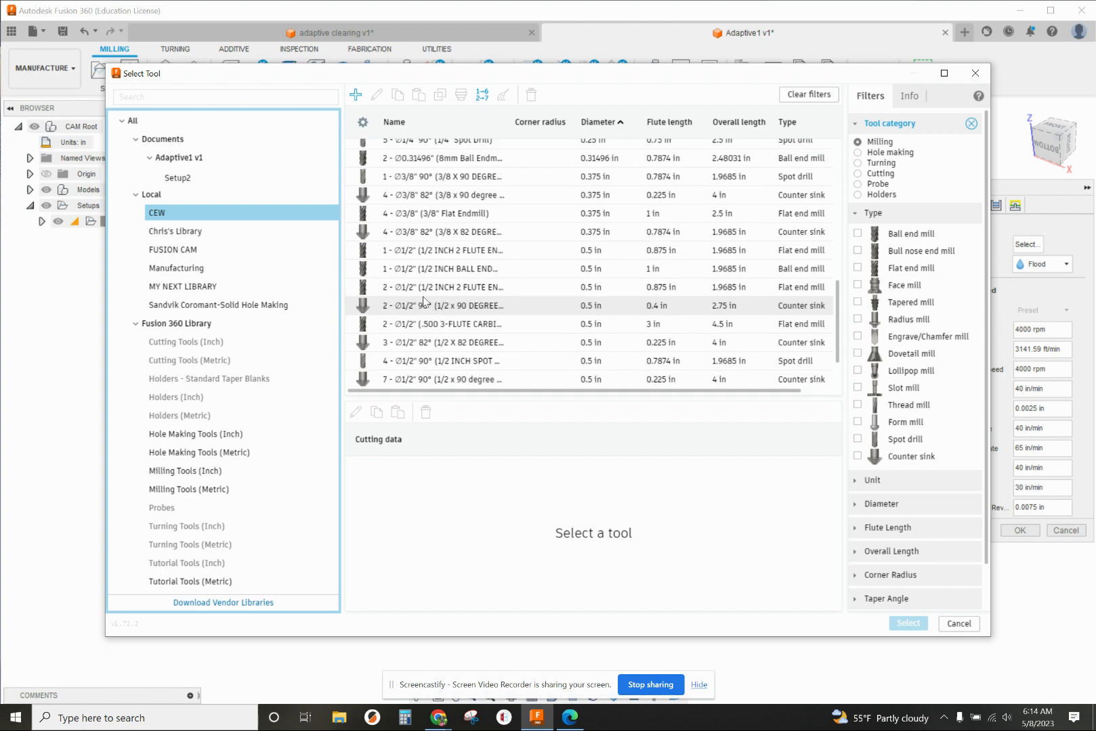
double_click(425, 253)
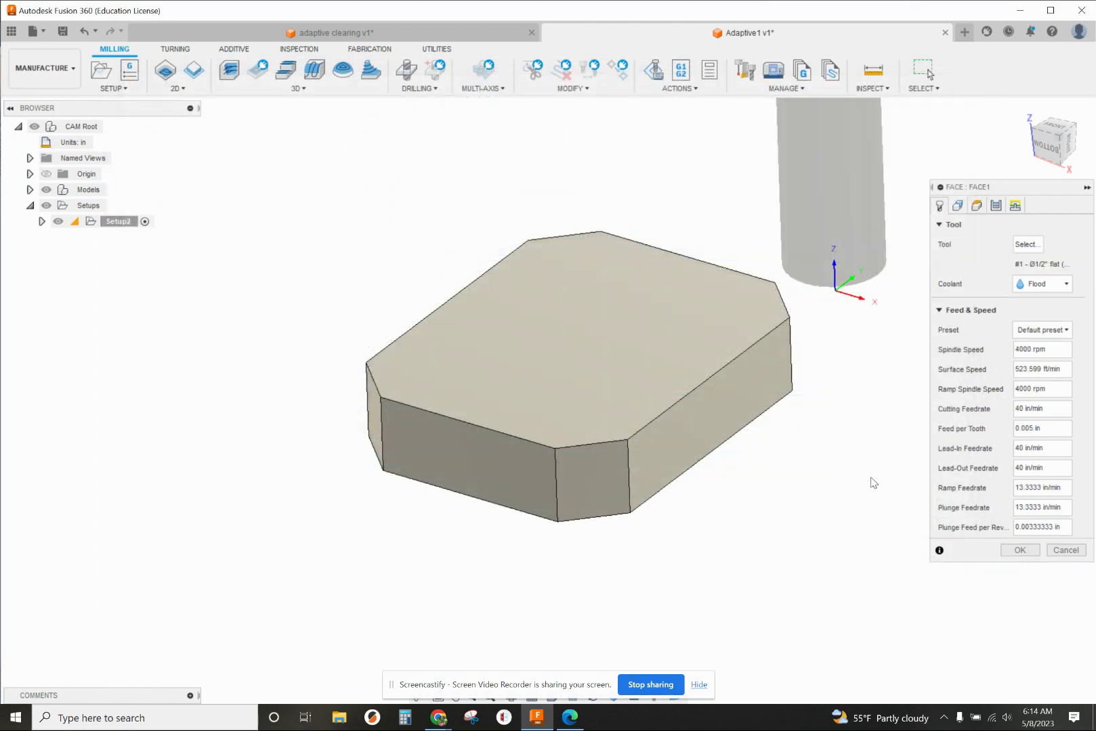
- Generate the Face1 toolpath, then reopen Face1 to review its 0.45 in stepover passes
click(1018, 549)
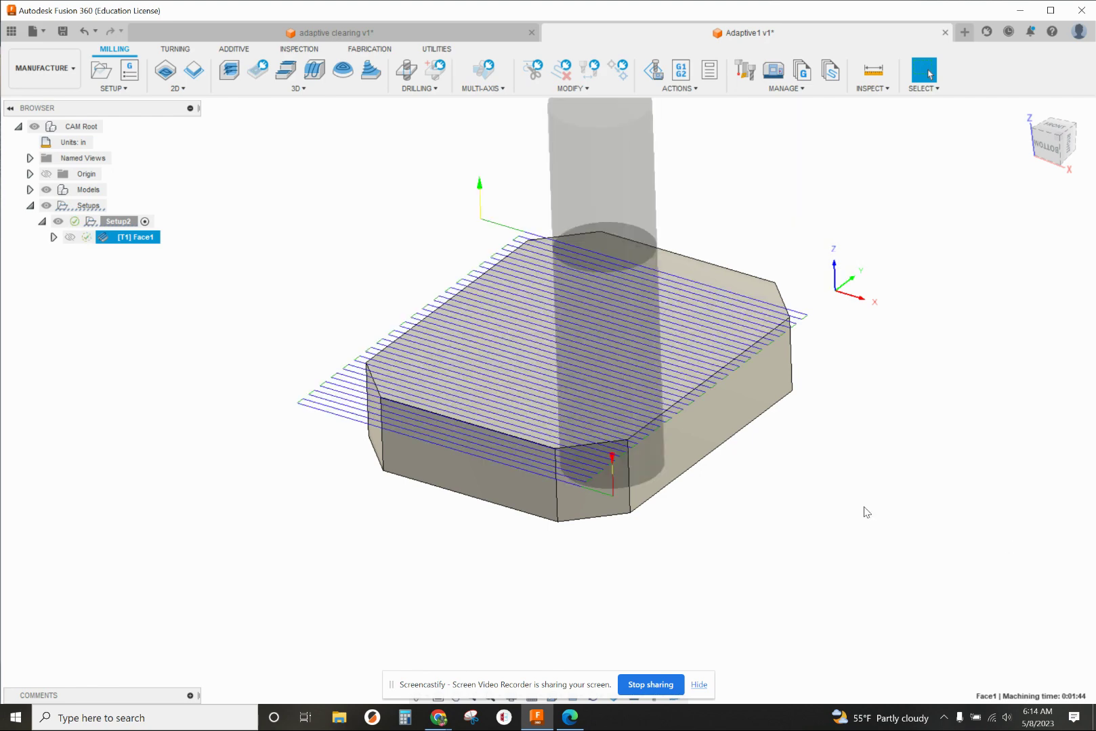
mouse_move(637, 339)
shift+middle_down()
mouse_move(631, 384)
mouse_move(646, 335)
shift+middle_up()
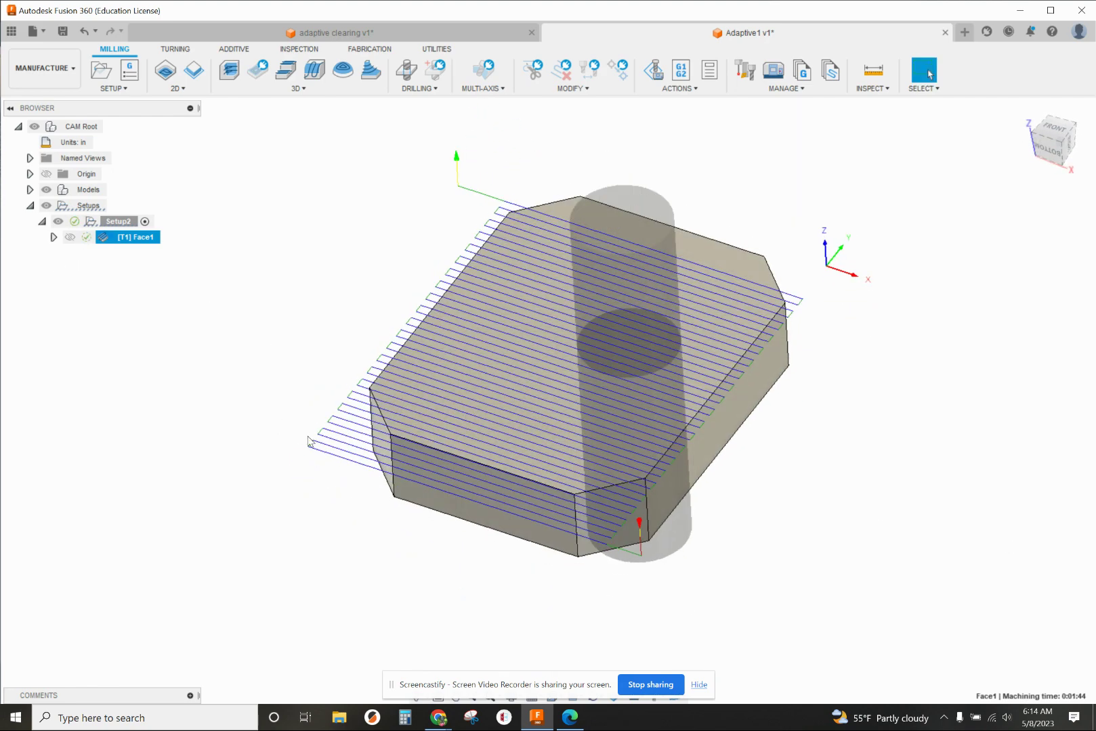
double_click(103, 237)
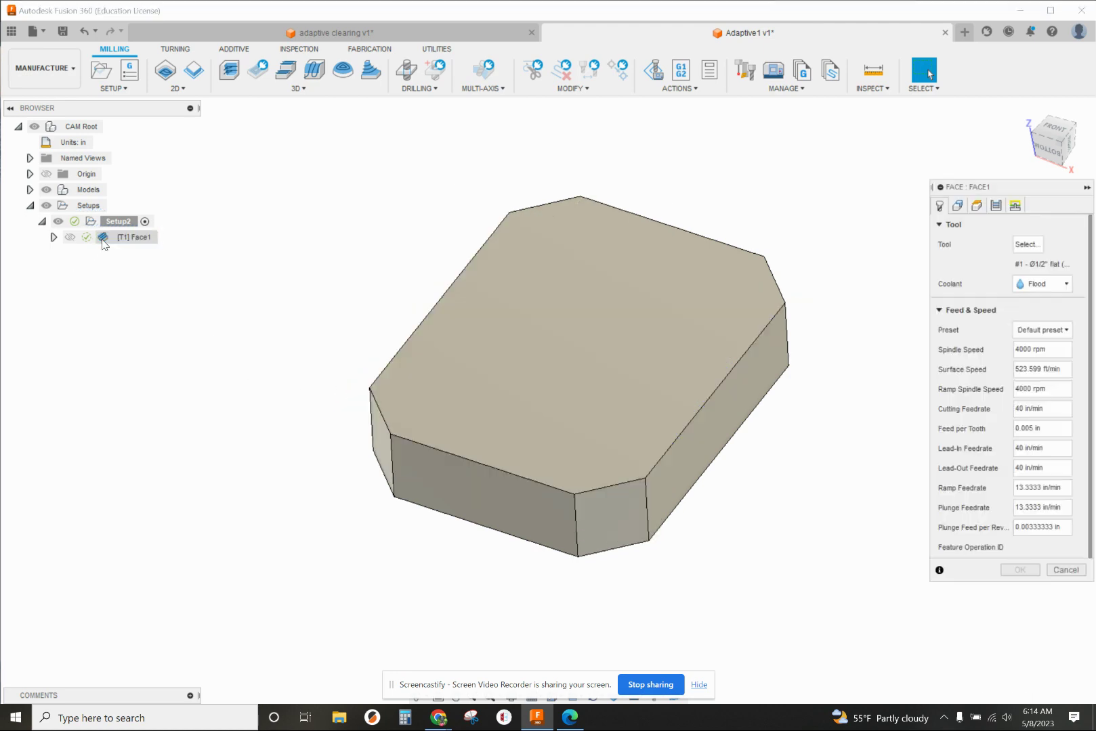
click(996, 206)
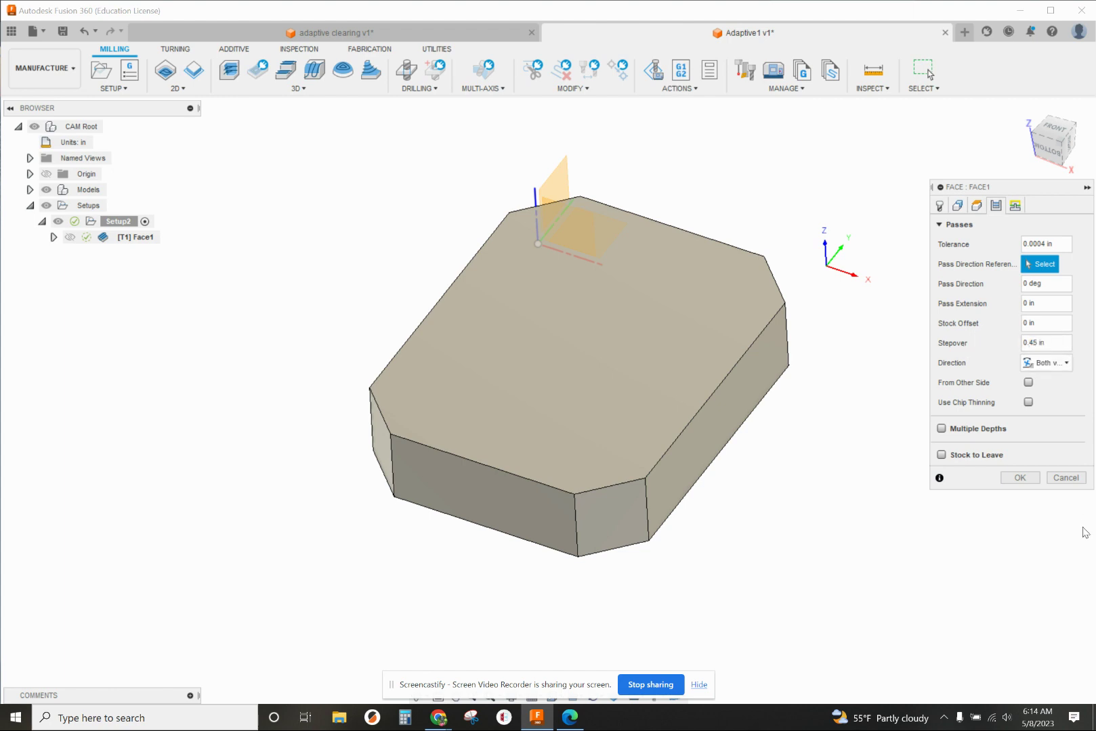
click(1019, 478)
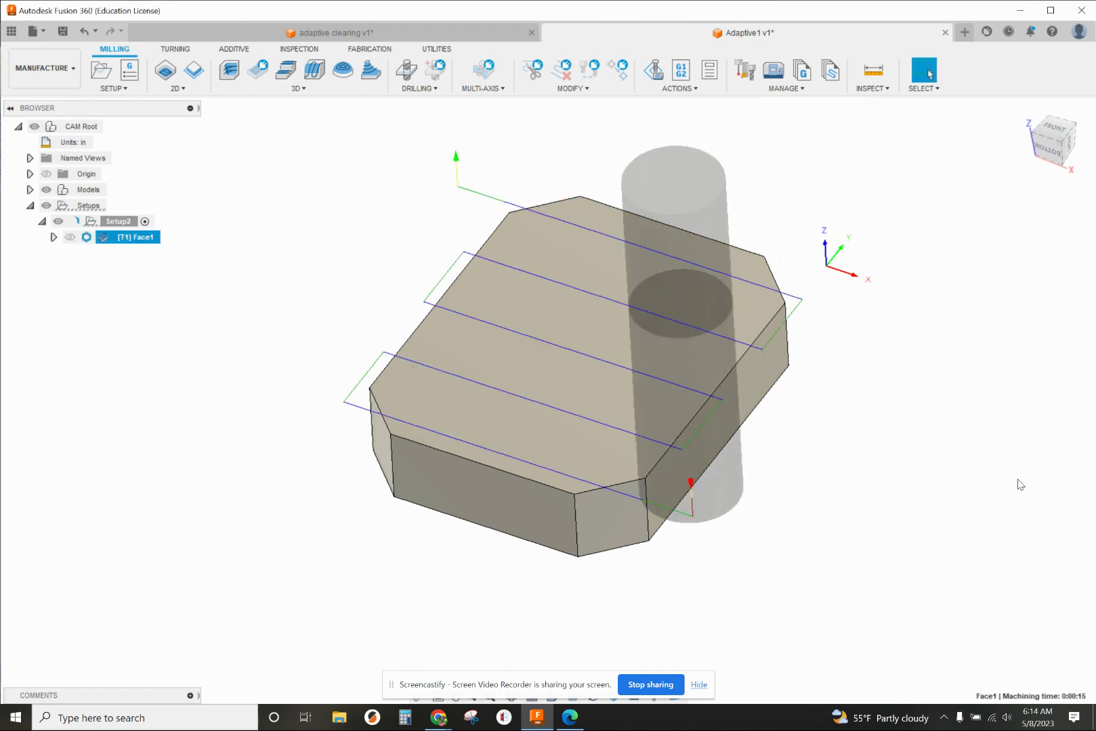
mouse_move(978, 379)
shift+middle_down()
mouse_move(978, 347)
mouse_move(983, 384)
shift+middle_up()
click(118, 222)
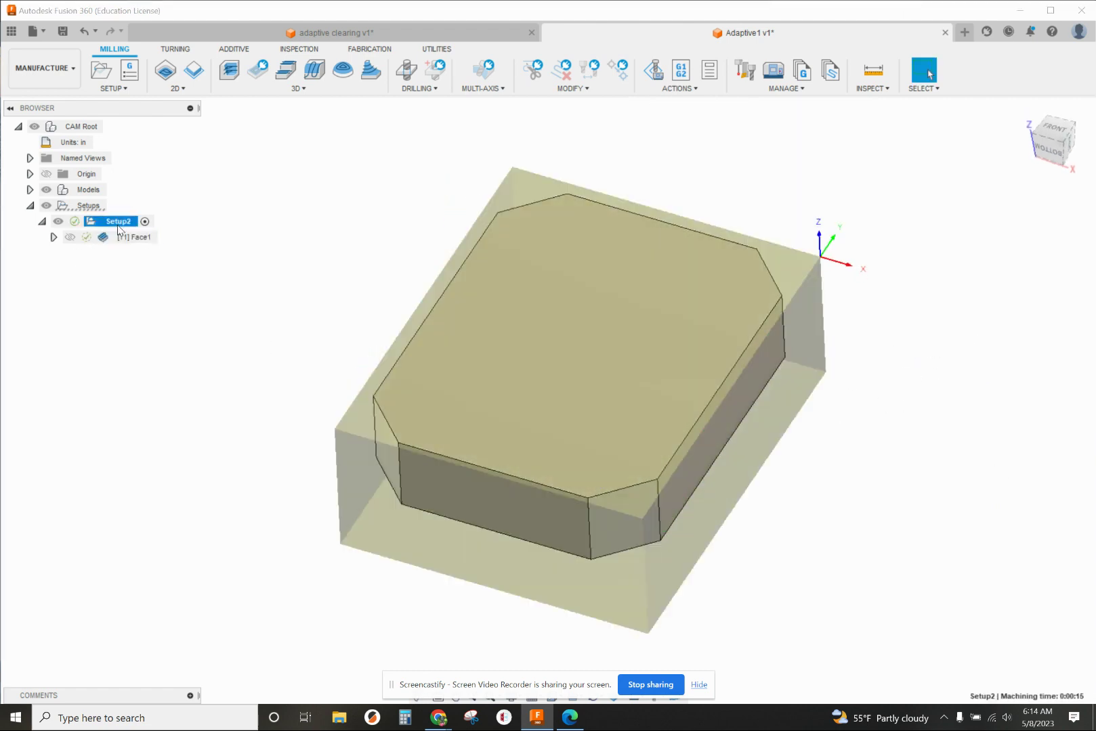
shift+middle_drag(434, 319, 457, 110)
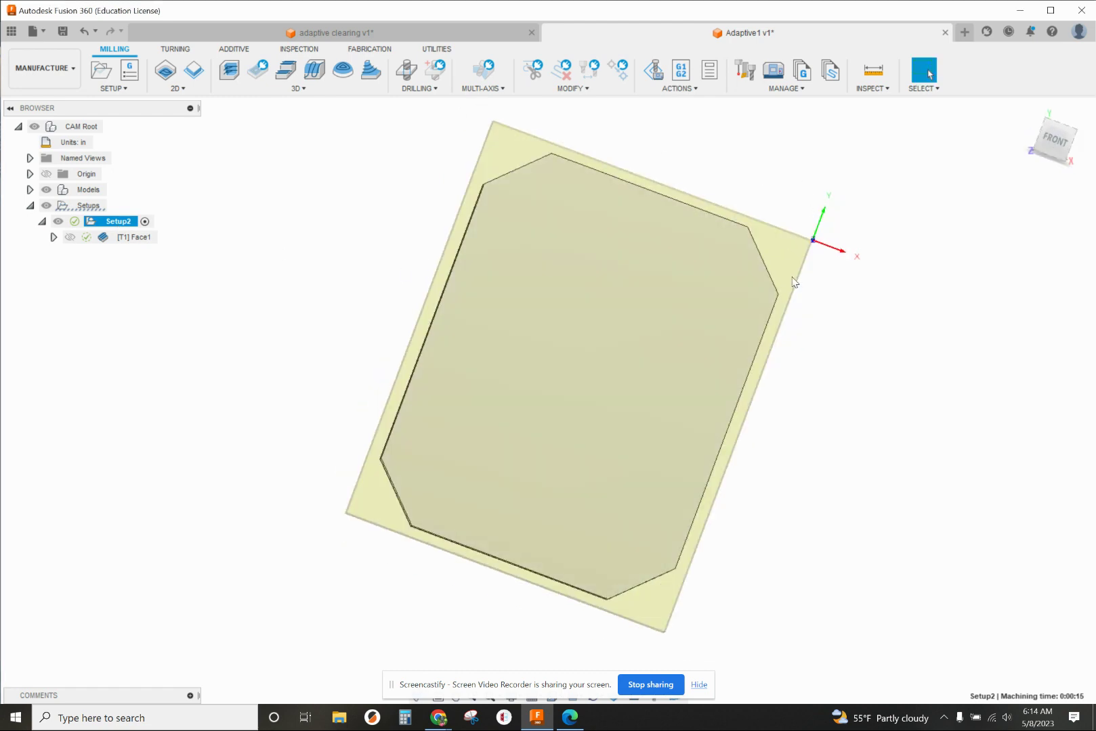
shift+middle_drag(774, 242, 763, 207)
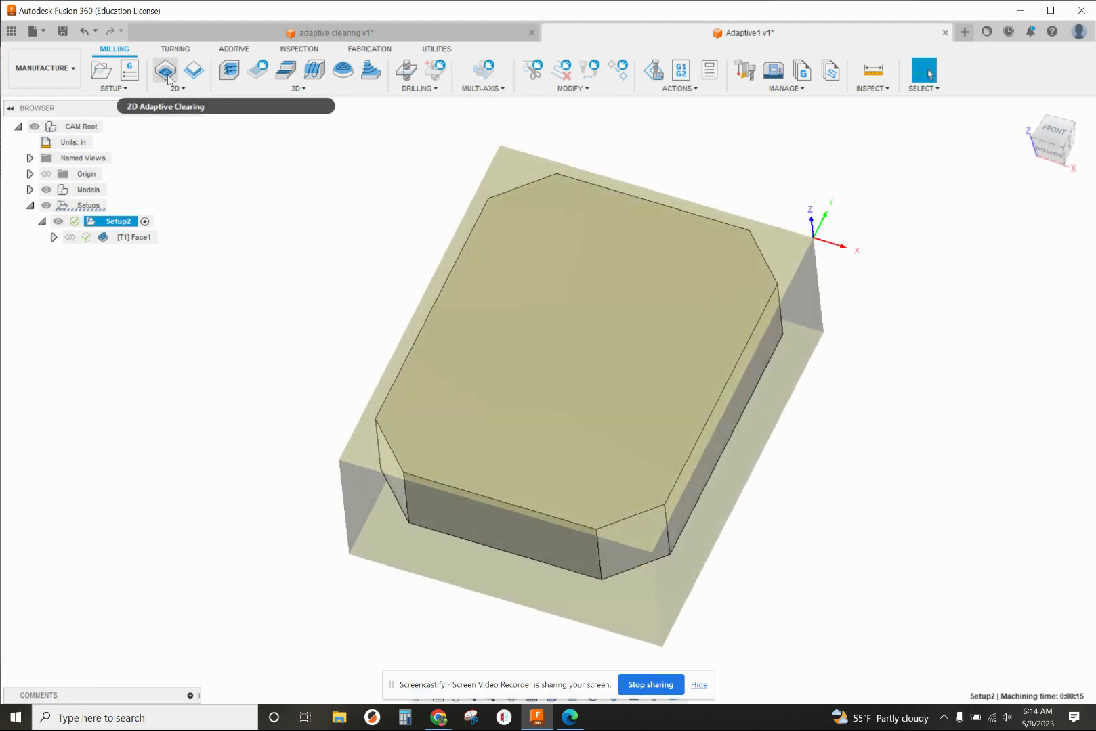
- Create a 2D Adaptive Clearing on the part's bottom edge chain with -0.01 in bottom height offset
click(125, 237)
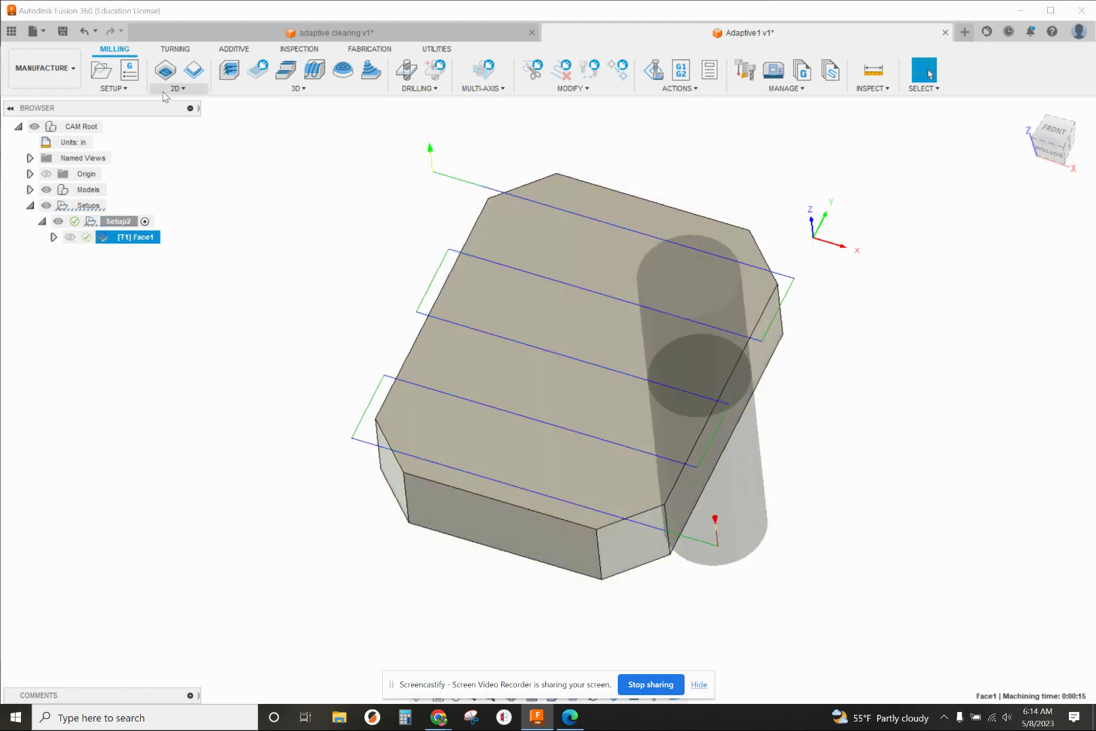
click(187, 90)
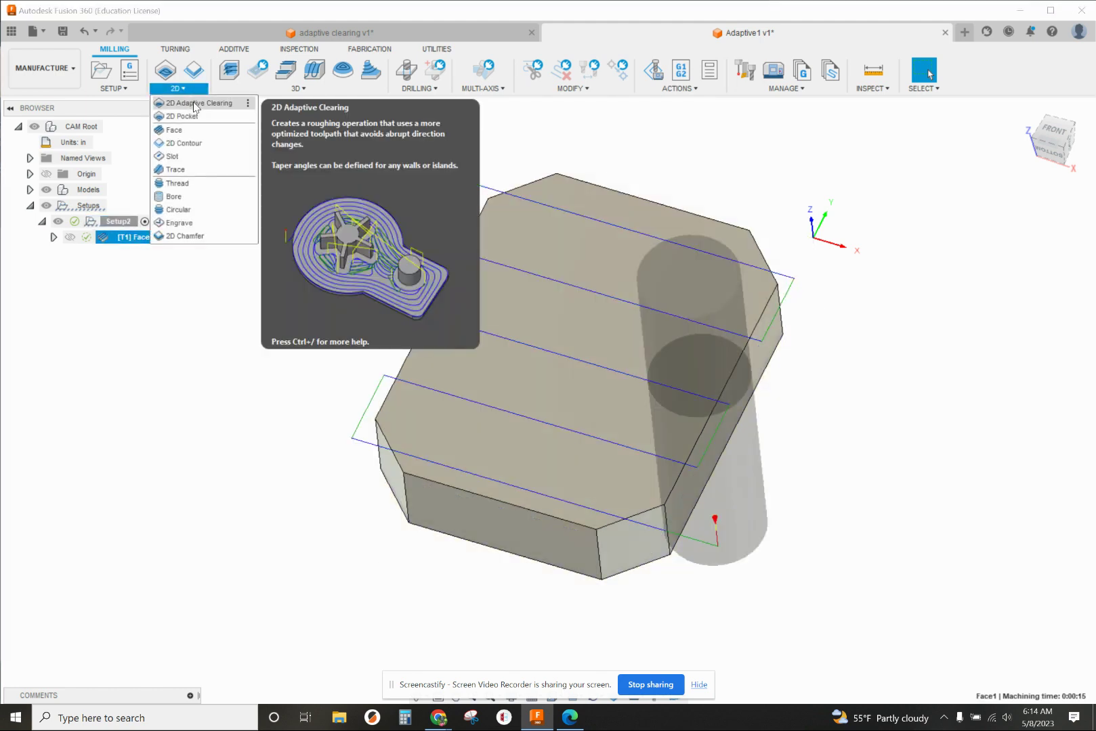
click(195, 103)
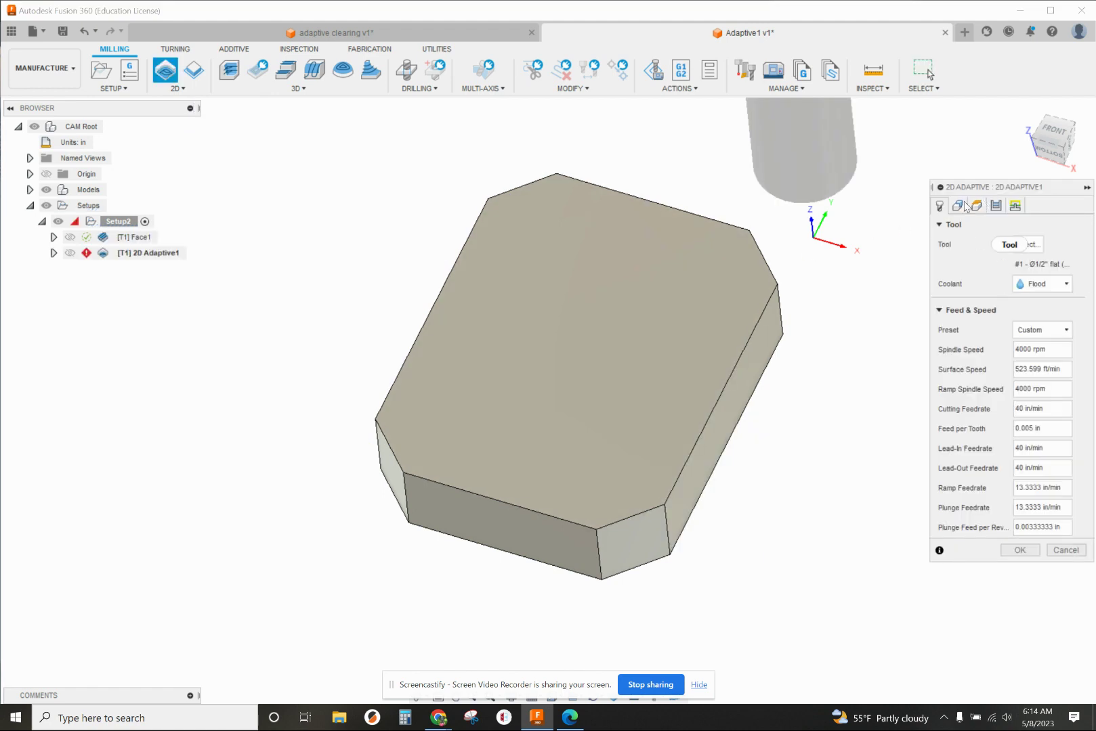
click(957, 206)
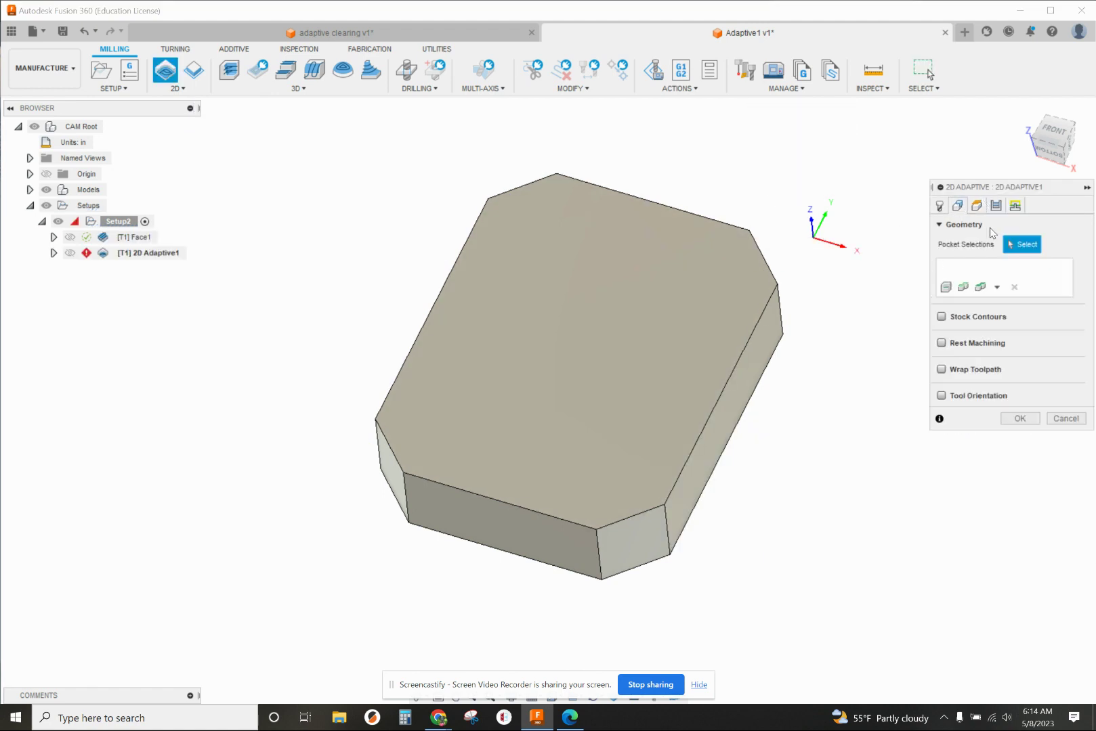
click(715, 481)
shift+middle_drag(788, 480, 786, 425)
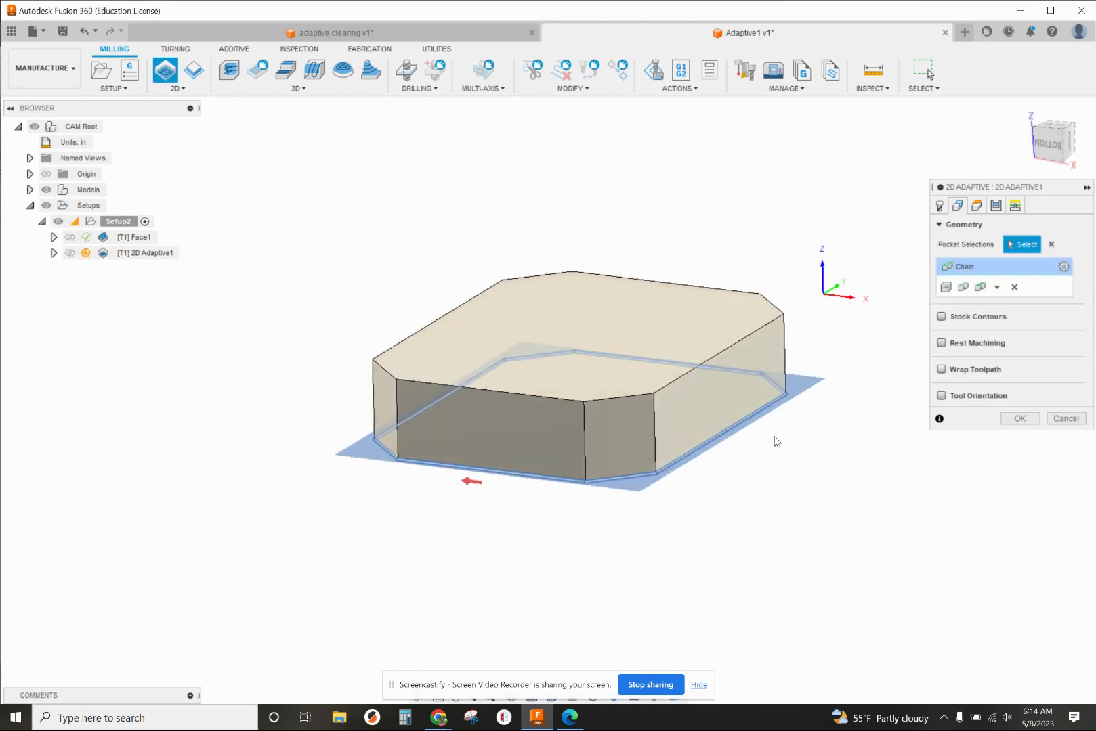
click(977, 206)
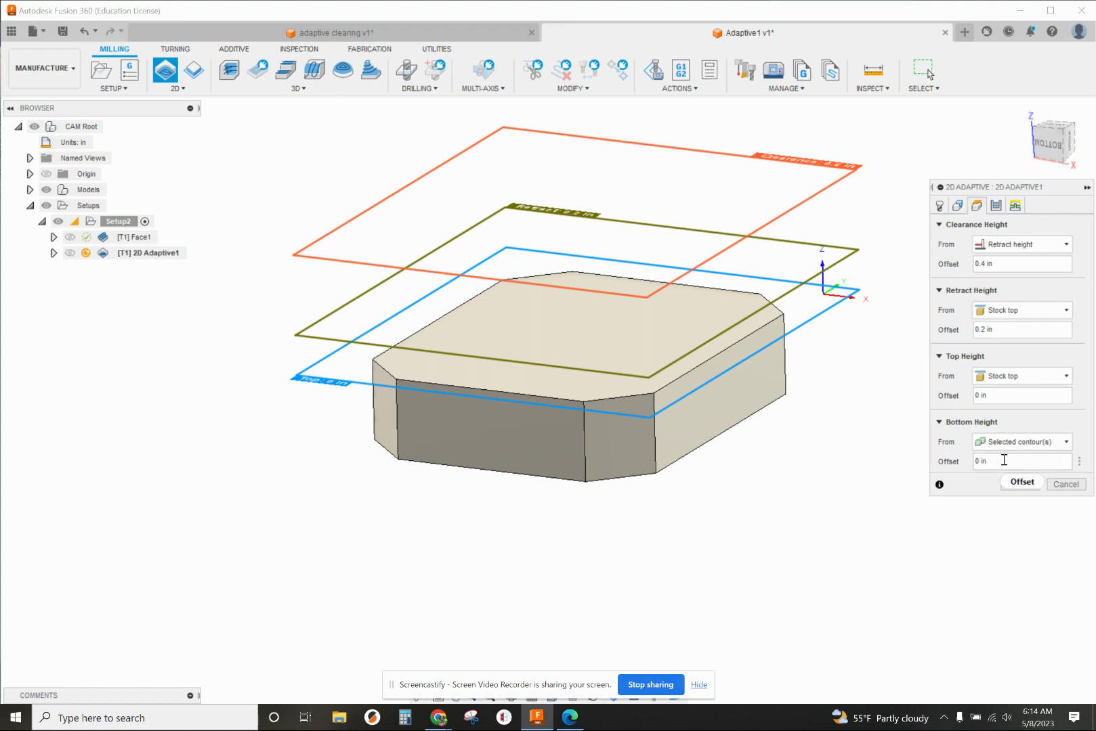
double_click(979, 462)
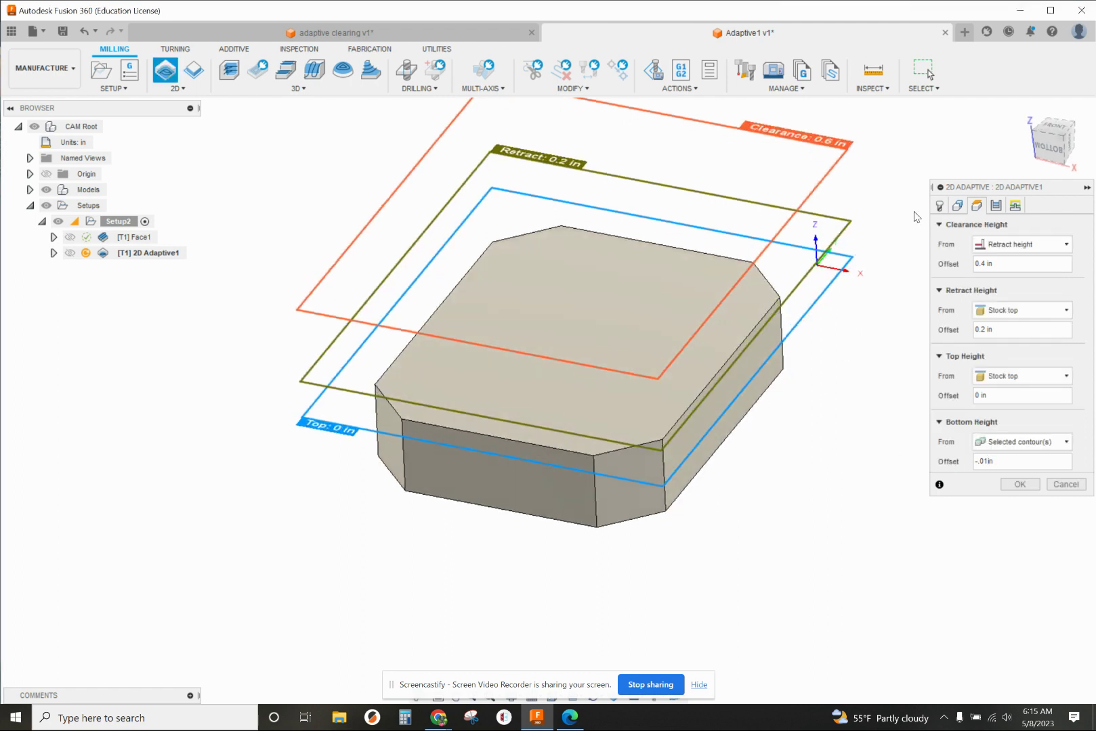
- Set 2D Adaptive1 passes to 0.05 in optimal load with 0.01 in radial stock to leave
click(996, 206)
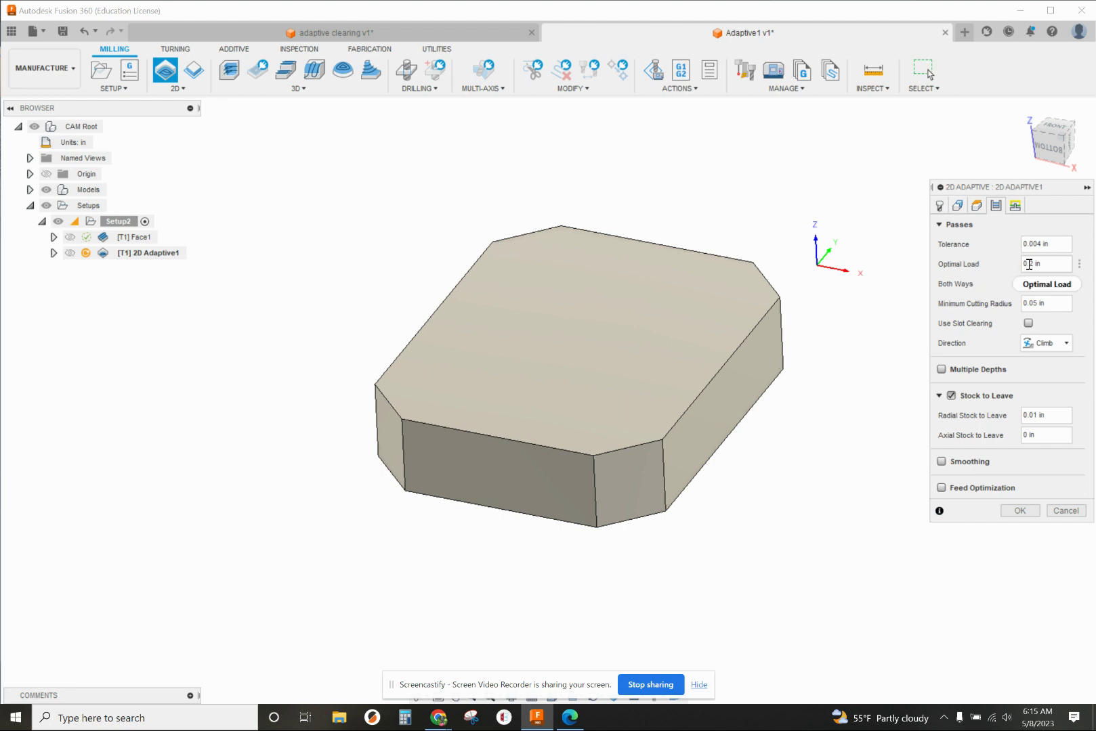
mouse_move(1031, 264)
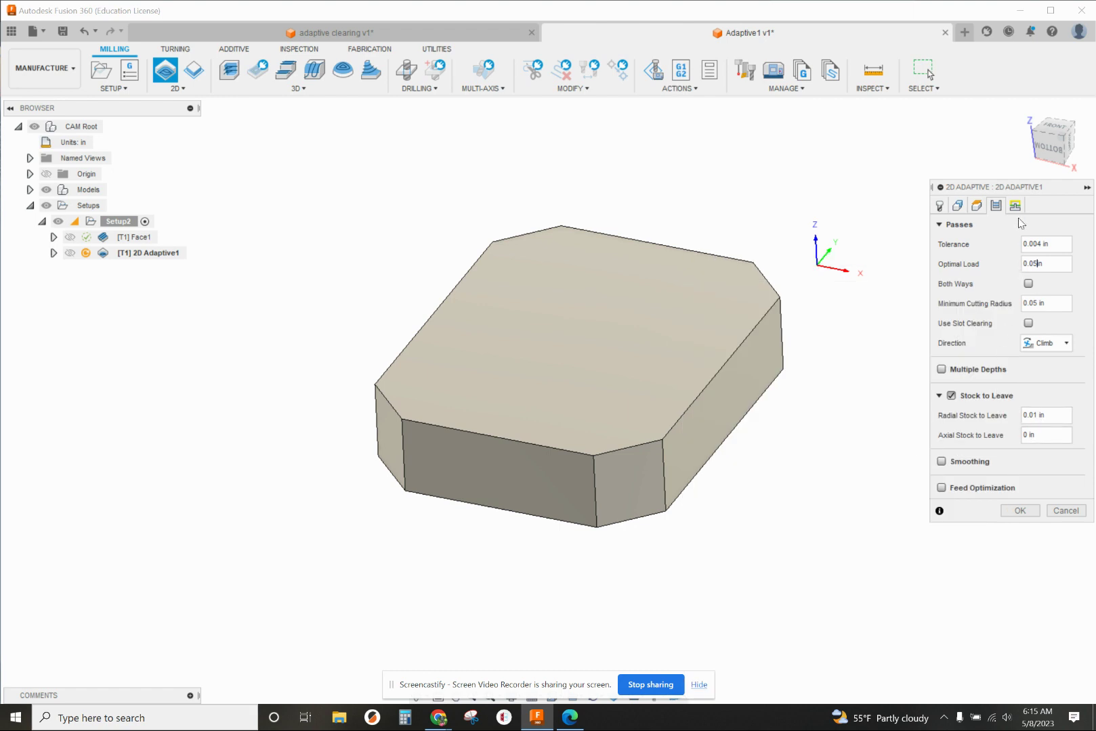
- Compute the 2D Adaptive1 toolpath, inspect it from top and isometric views, then deselect it
click(1017, 515)
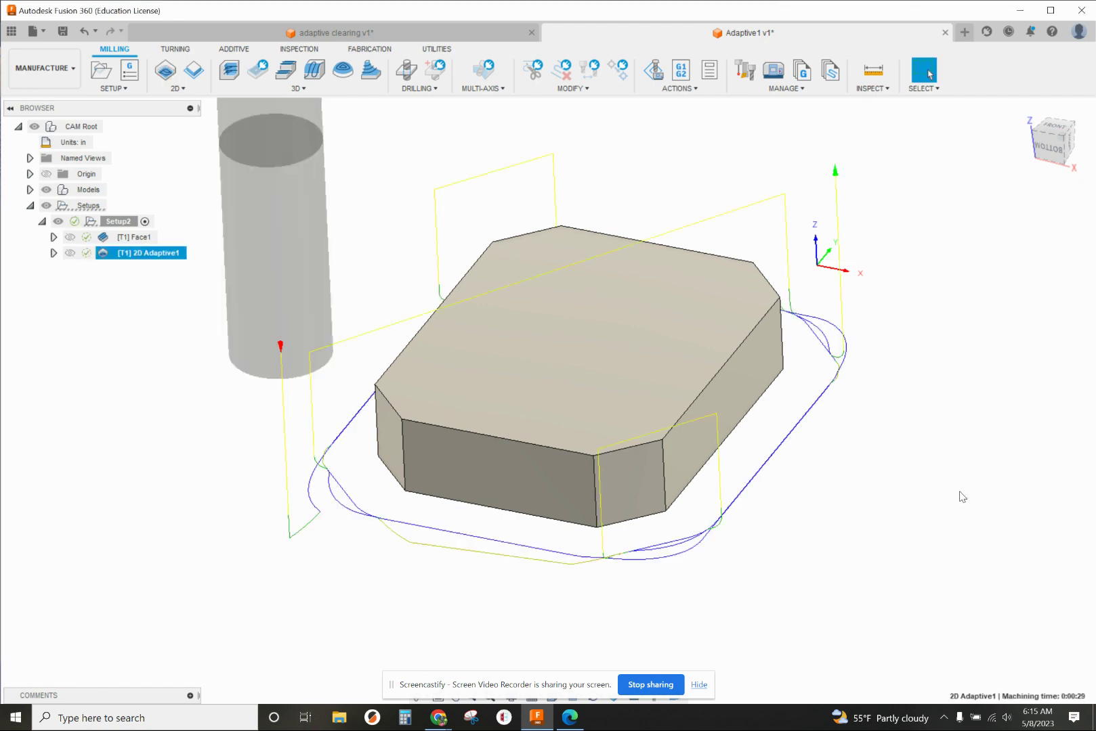
shift+middle_drag(896, 407, 891, 457)
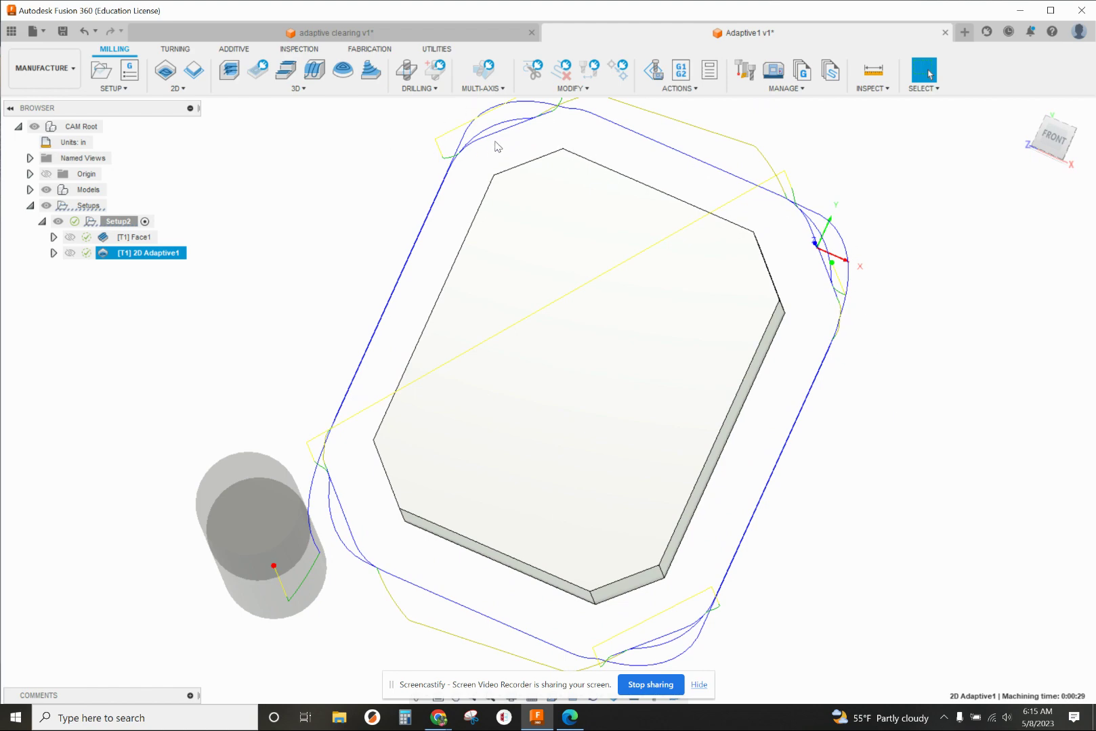
shift+middle_drag(391, 354, 415, 273)
scroll(909, 429, down, 3)
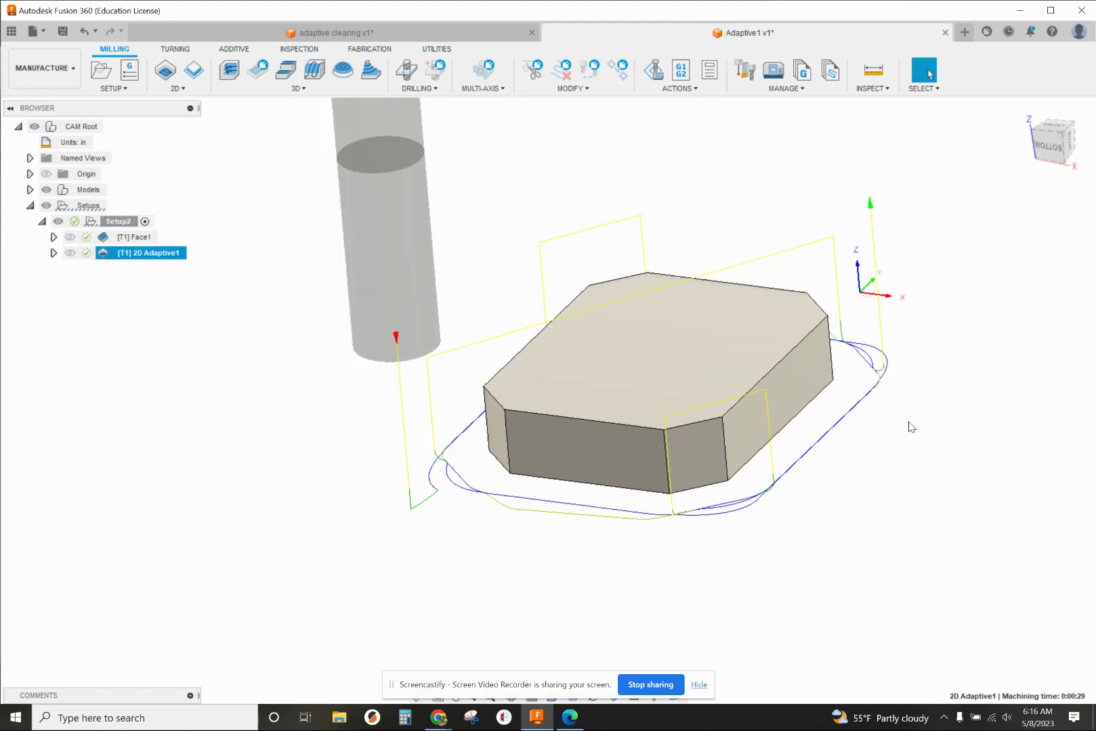
click(230, 452)
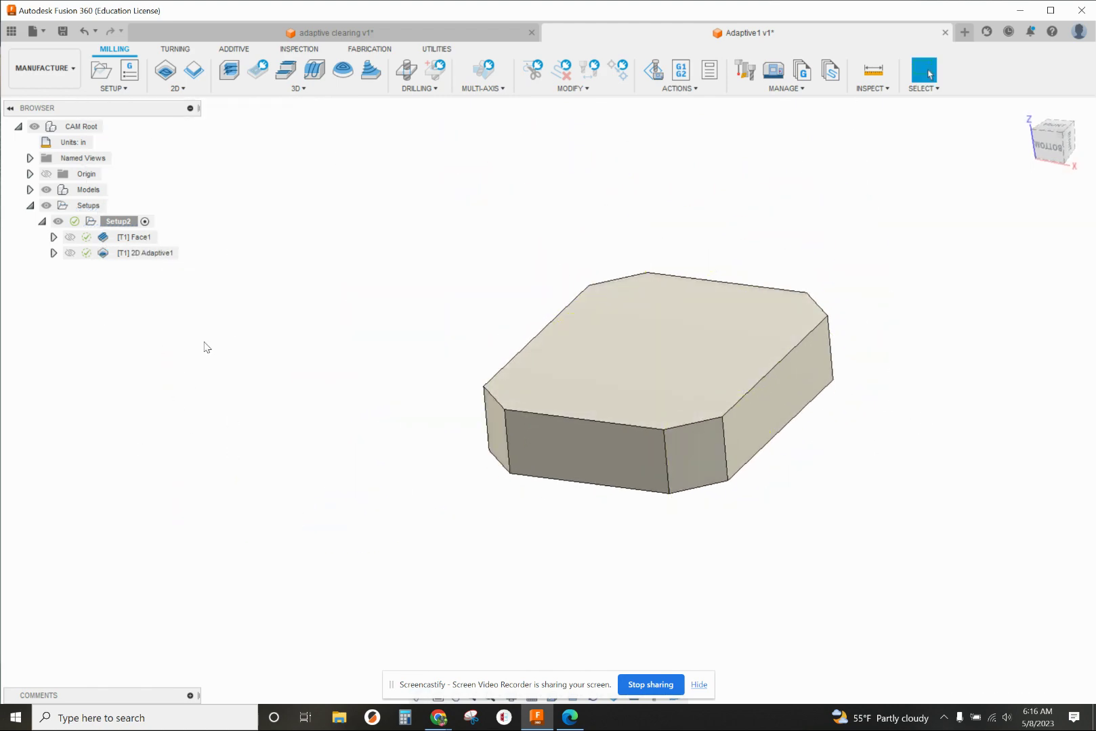
- Add a 2D Contour chained to the part's bottom edge with -0.01 in bottom height offset
click(194, 72)
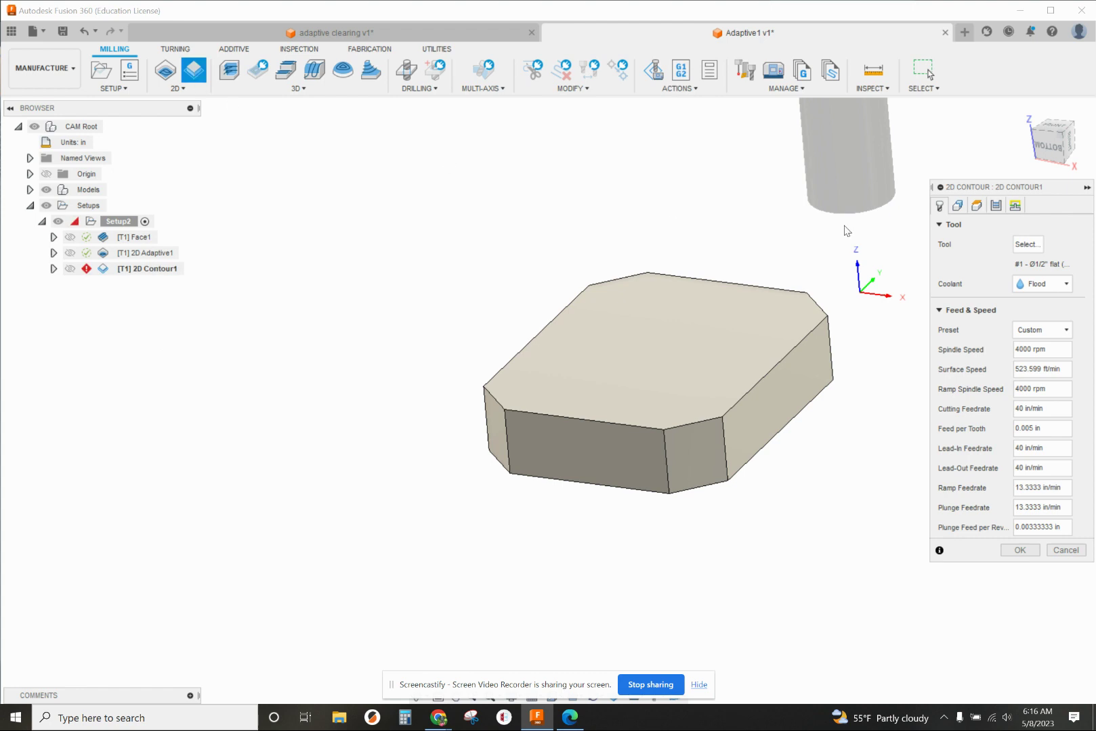
click(958, 206)
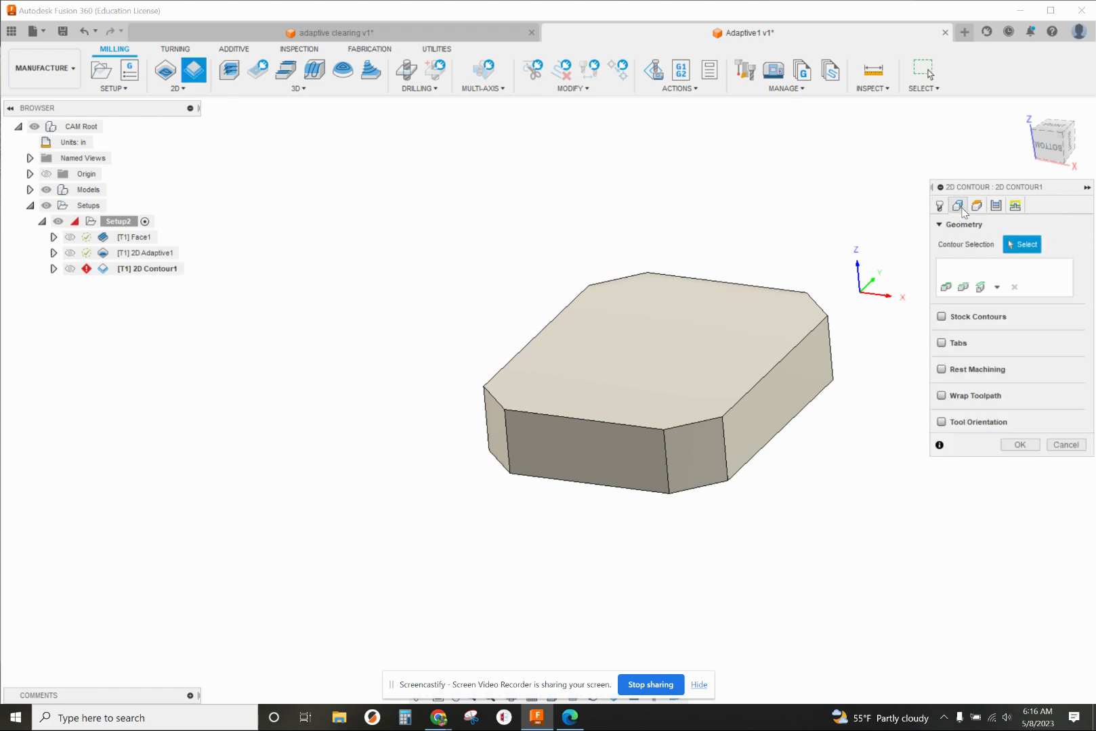
click(765, 446)
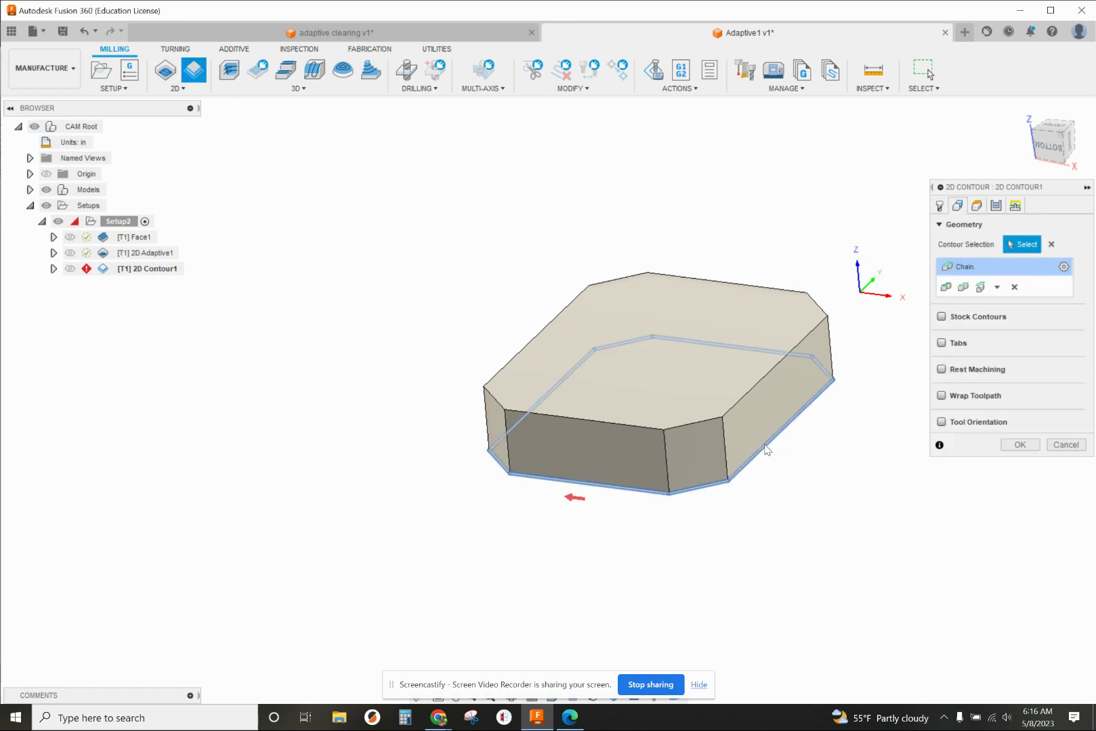
click(976, 206)
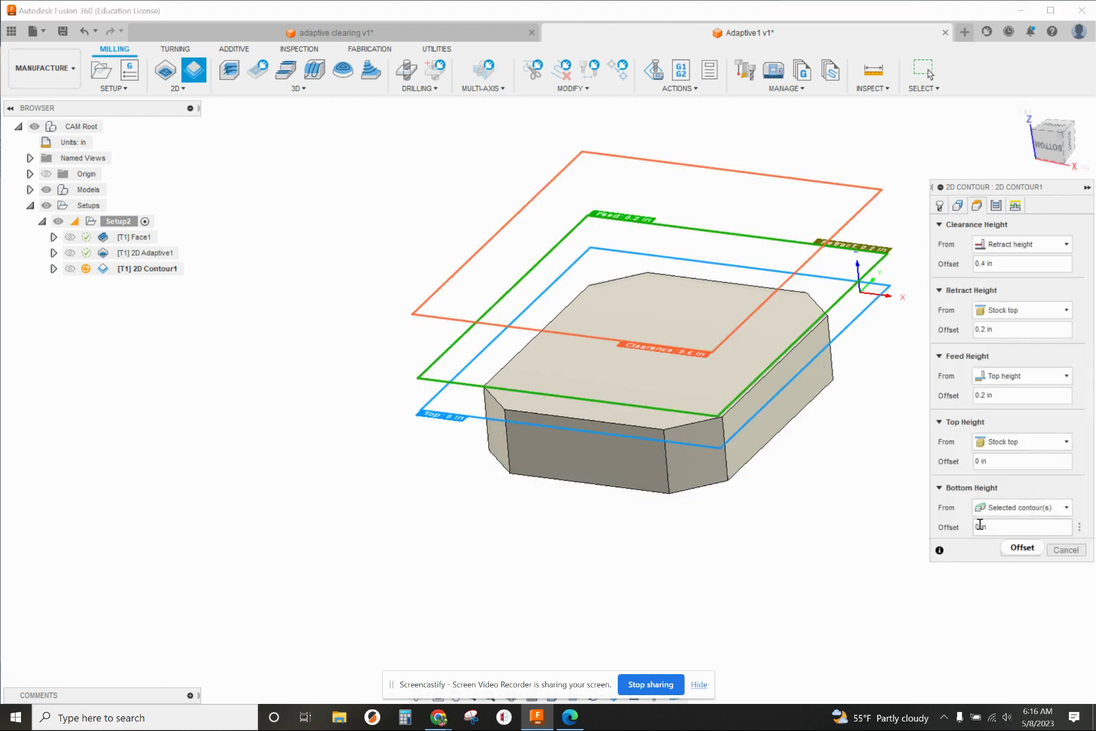
drag(980, 526, 970, 532)
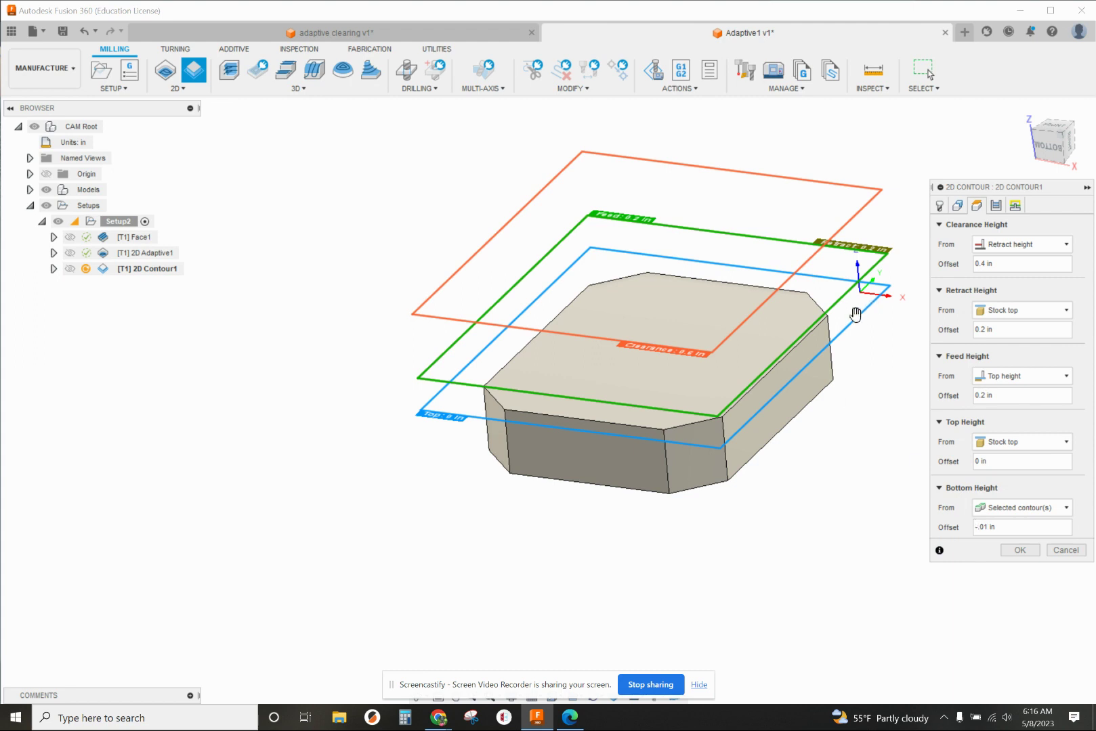
click(996, 207)
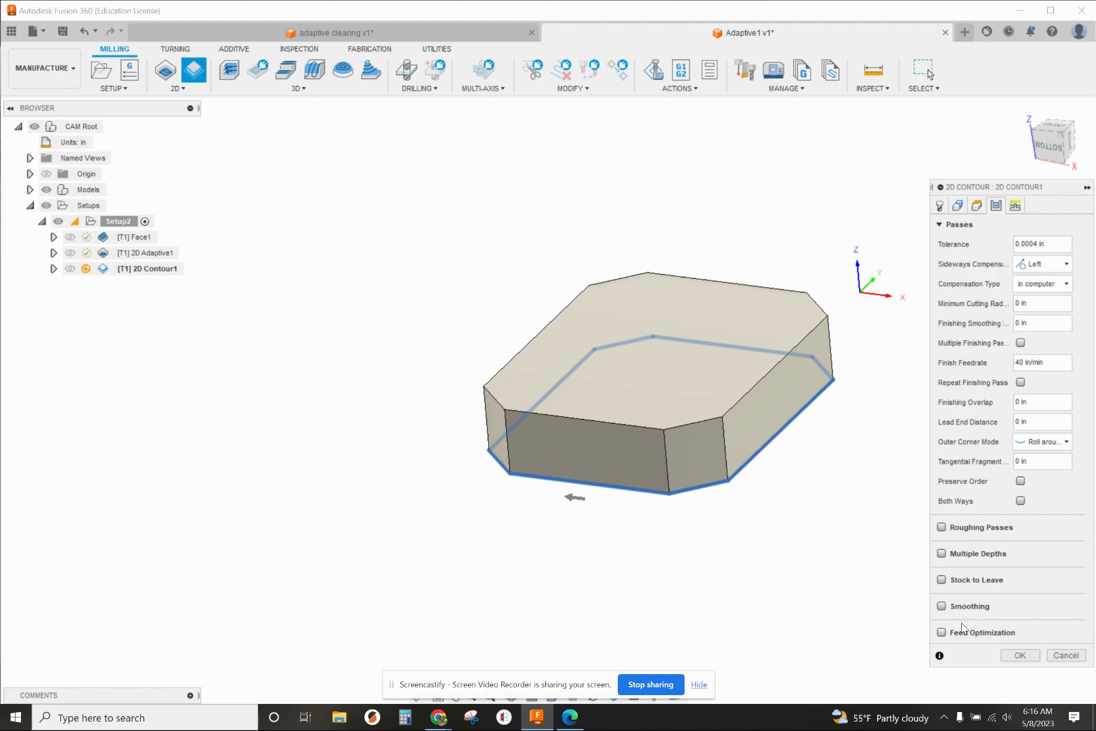
- Compute the 2D Contour1 toolpath and display Setup2 with its stock box
click(1021, 656)
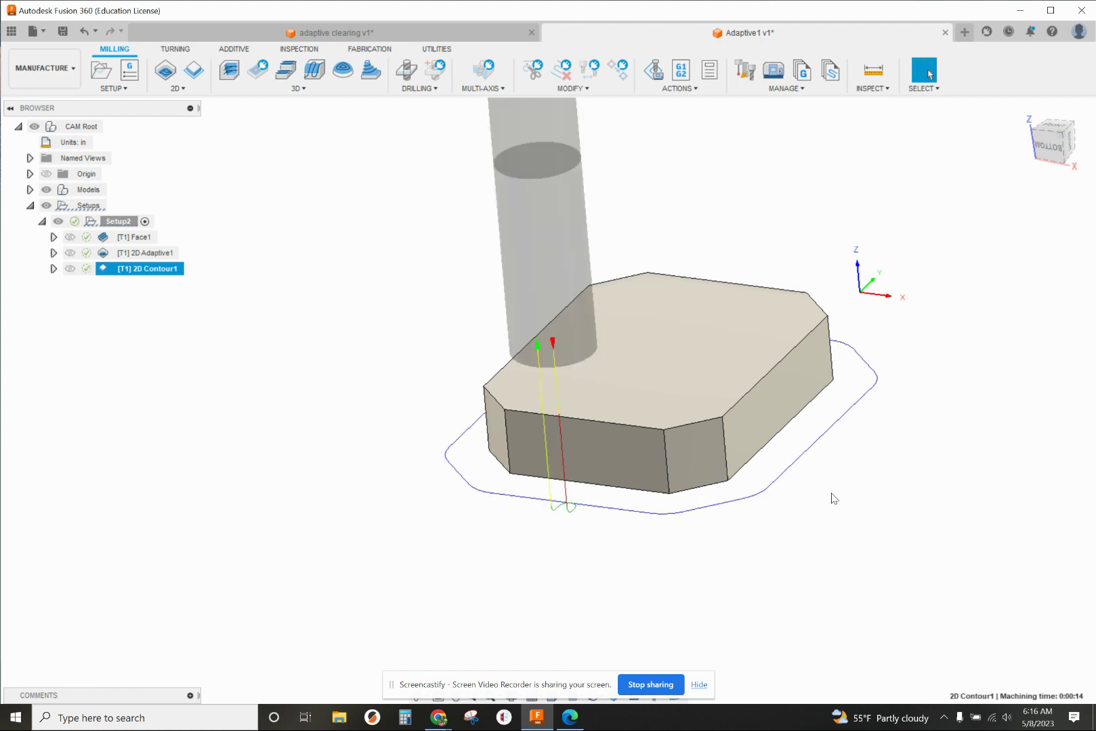
mouse_move(833, 499)
shift+middle_down()
mouse_move(829, 516)
mouse_move(834, 508)
shift+middle_up()
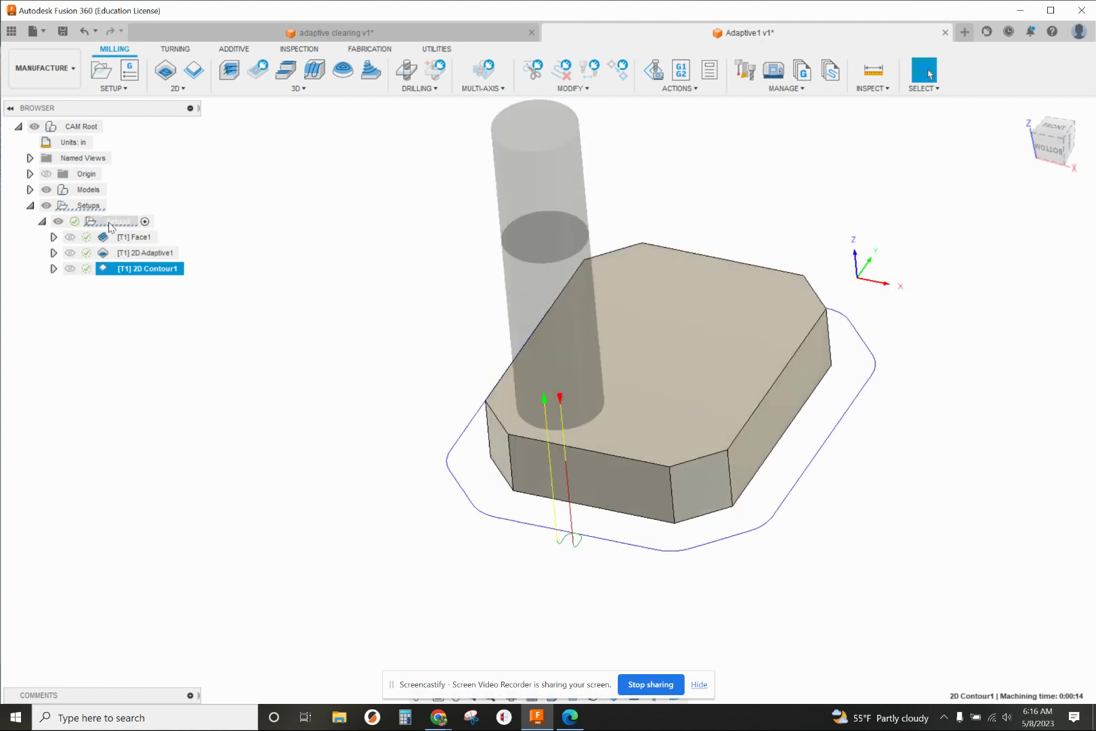
click(110, 224)
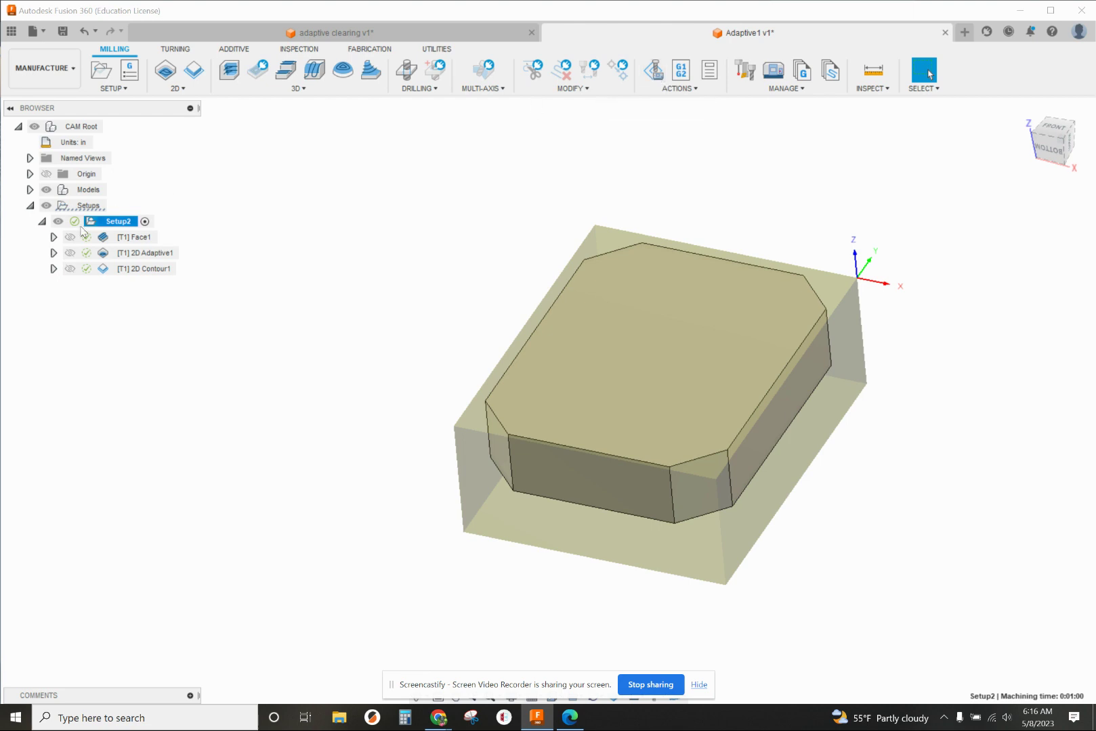
- Play Simulate with Machine at reduced speed and inspect the faced, cleared and contoured part
click(653, 71)
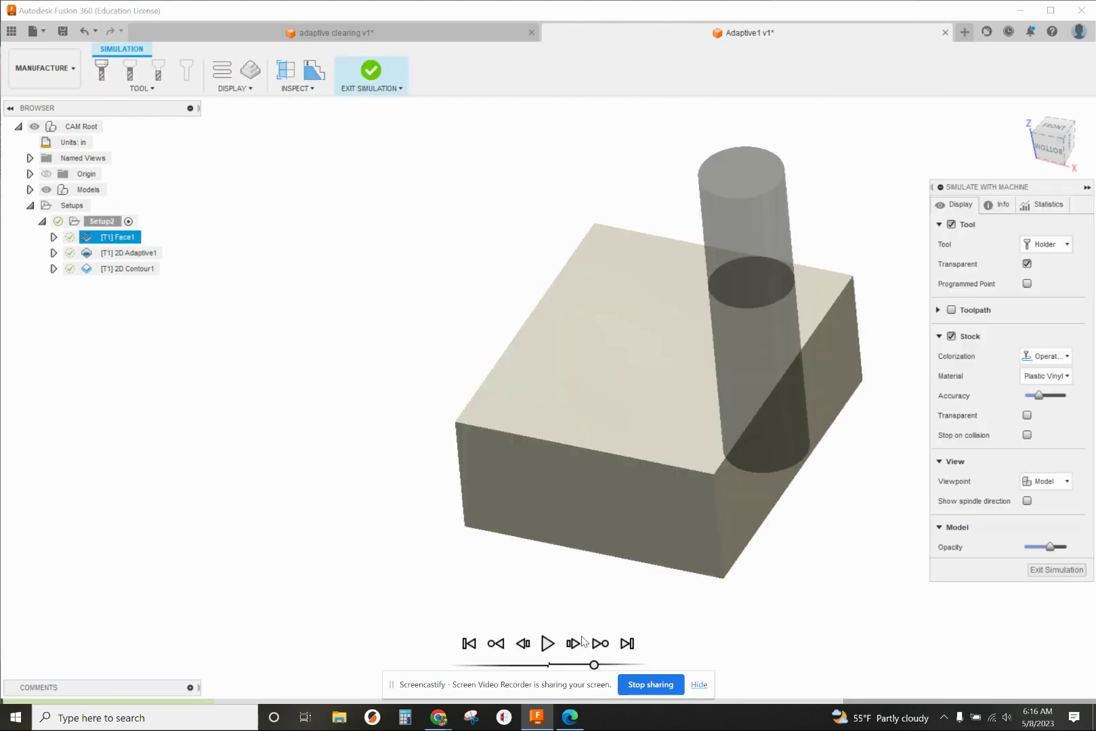
click(546, 646)
mouse_move(593, 665)
mouse_down()
mouse_move(572, 667)
mouse_move(587, 667)
mouse_up()
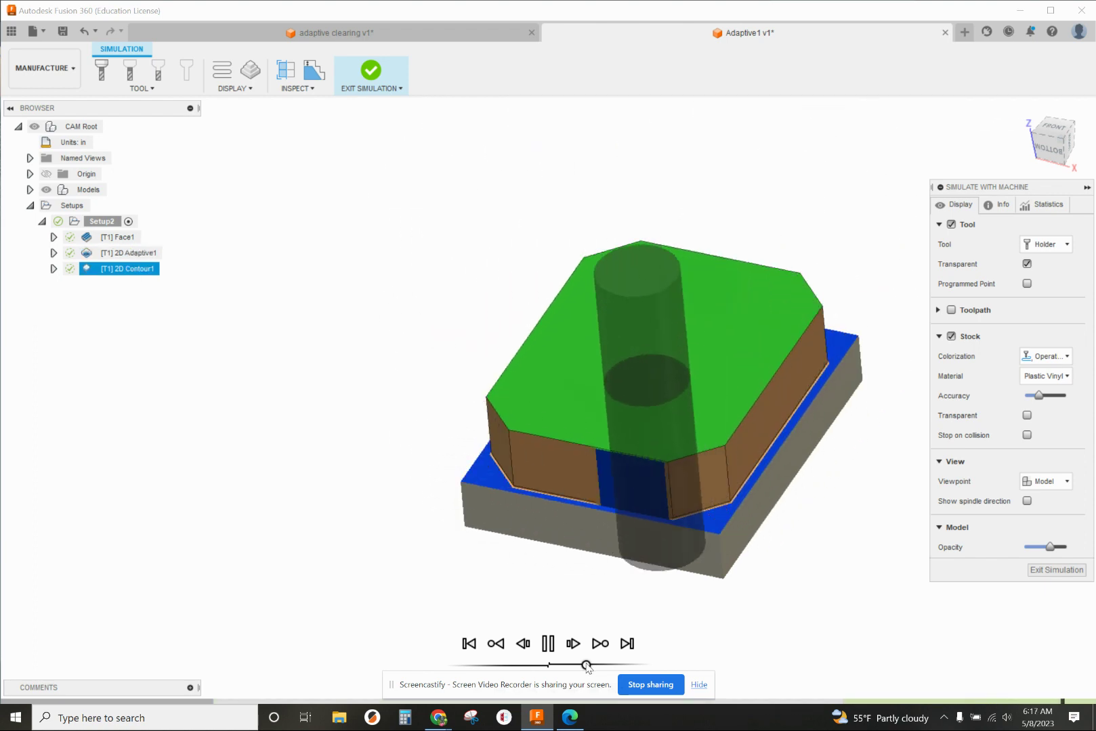
scroll(582, 588, up, 3)
shift+middle_drag(567, 516, 562, 499)
scroll(563, 500, down, 4)
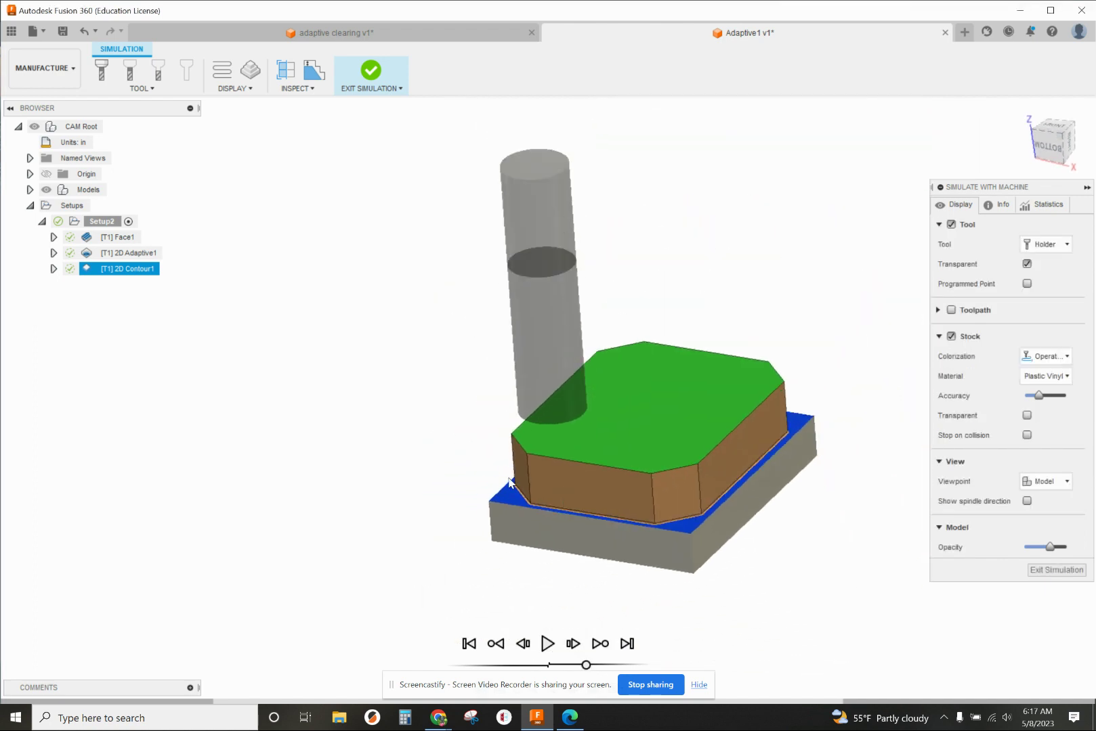